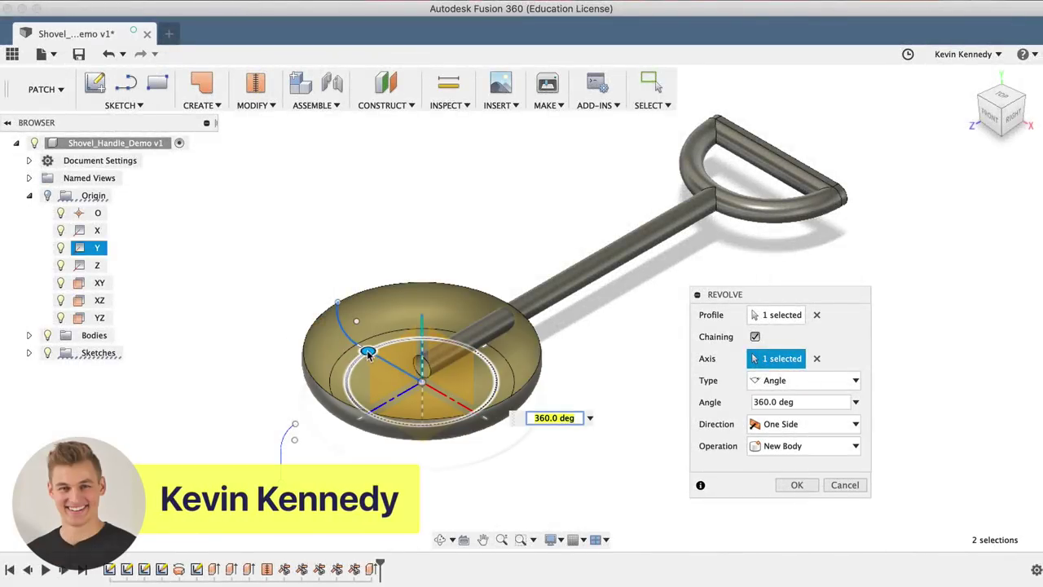
Preview the shovel revolve as a partial, two-sided sweep, then bring up the Modify menu.
{"action": "left_click_drag", "start_coordinate": [369, 352], "coordinate": [486, 426]}
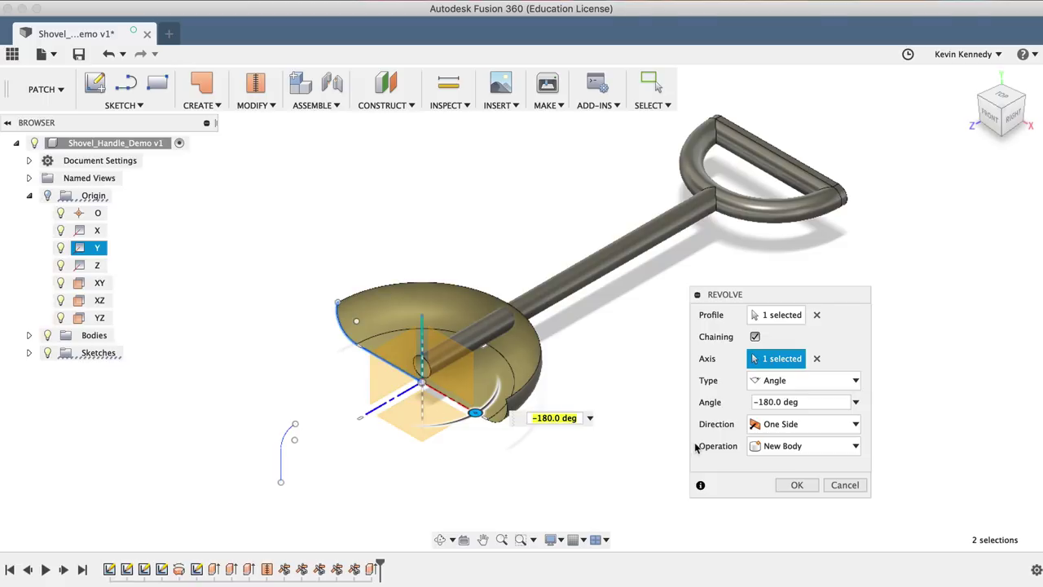
{"action": "left_click", "coordinate": [838, 426]}
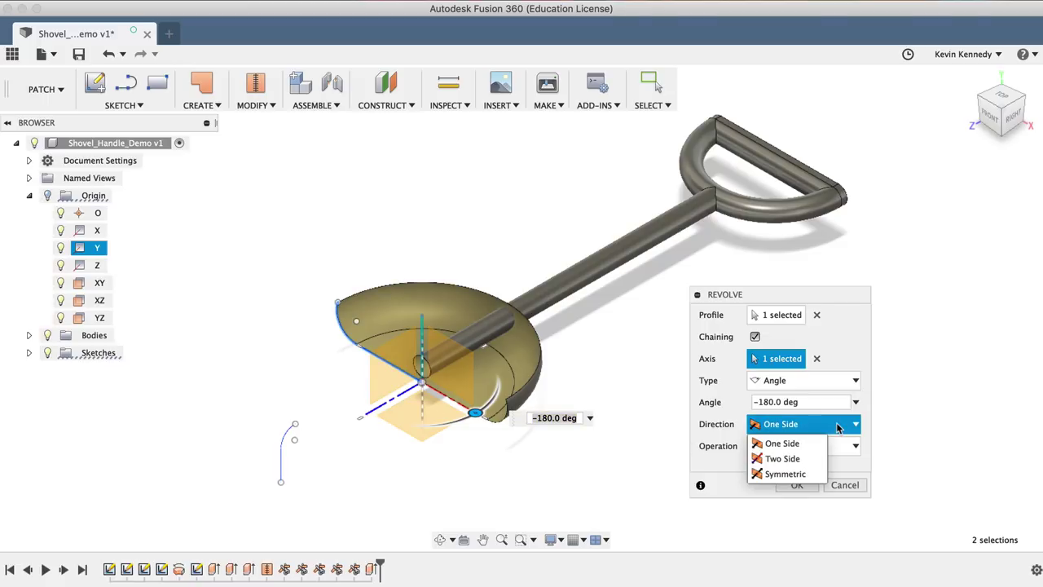
{"action": "left_click", "coordinate": [782, 458]}
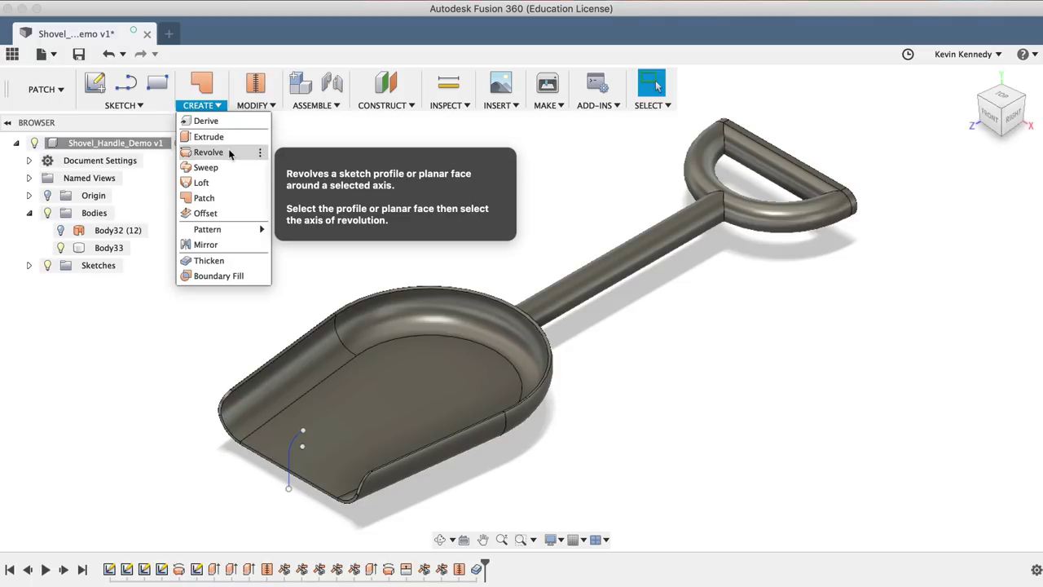
{"action": "left_click", "coordinate": [252, 105]}
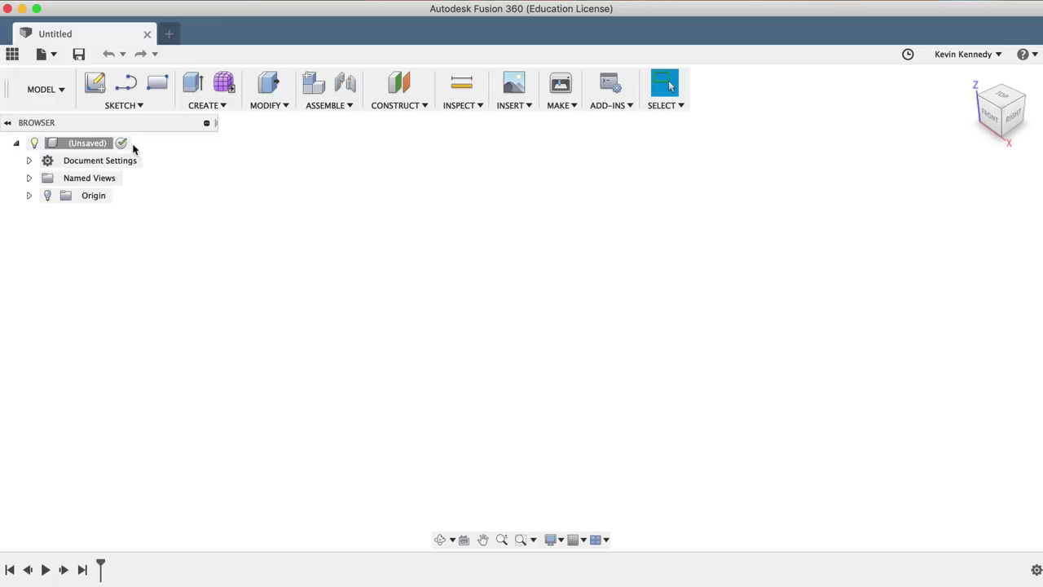
Open the Shovel_Handle_Only sample from Samples > Basic Training > 12 - Patch in the Data Panel.
{"action": "left_click", "coordinate": [13, 54]}
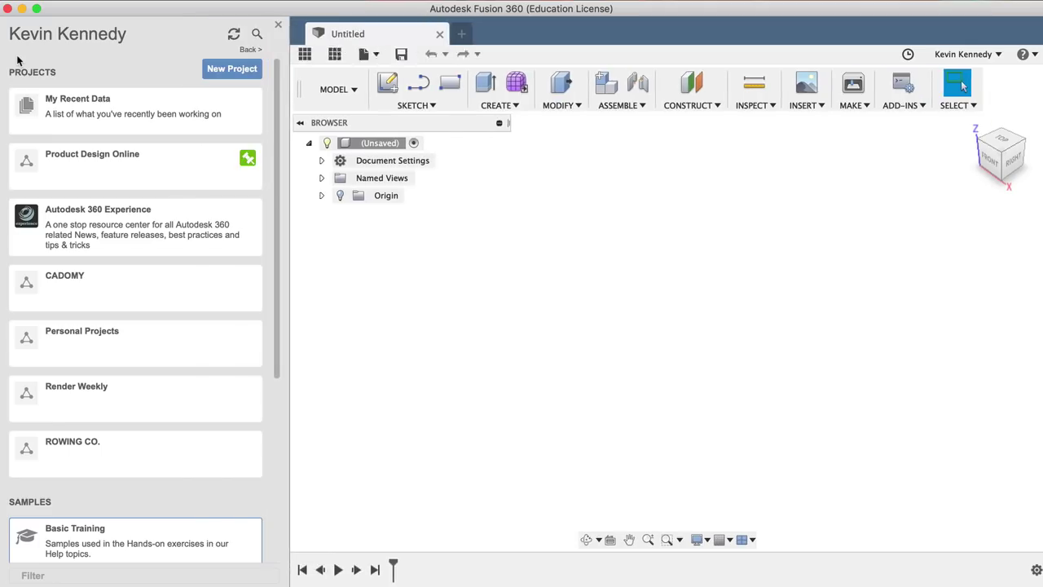
{"action": "scroll", "coordinate": [72, 249], "scroll_direction": "down", "scroll_amount": 2}
{"action": "scroll", "coordinate": [73, 250], "scroll_direction": "down", "scroll_amount": 5}
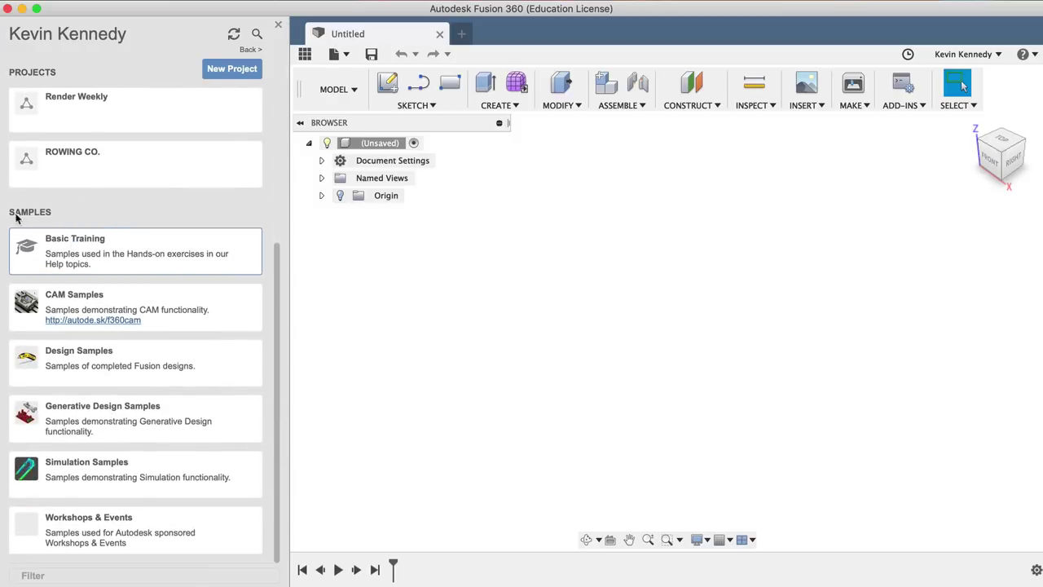
{"action": "left_click", "coordinate": [143, 243]}
{"action": "scroll", "coordinate": [143, 243], "scroll_direction": "down", "scroll_amount": 5}
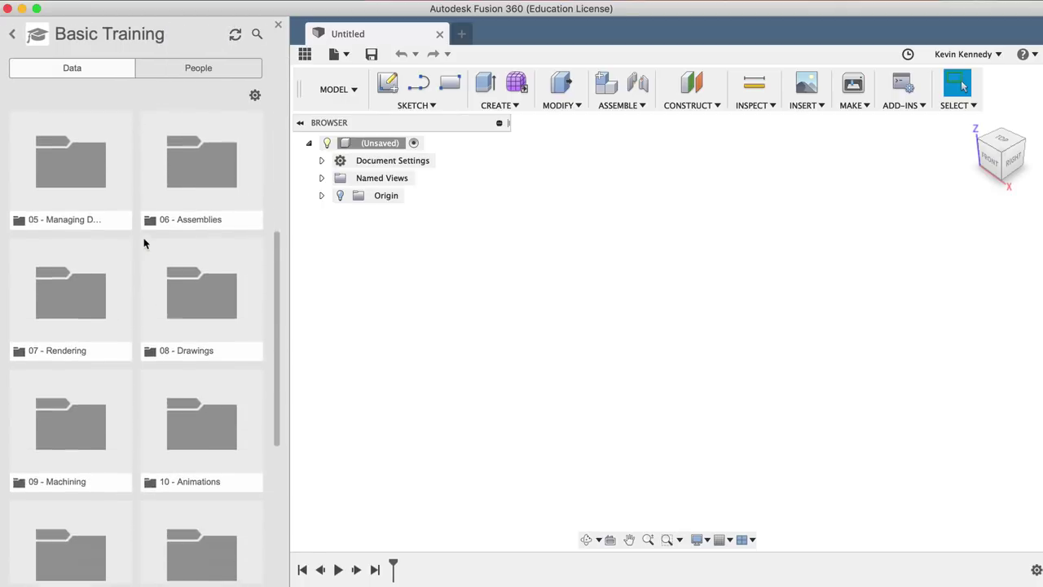
{"action": "scroll", "coordinate": [143, 243], "scroll_direction": "down", "scroll_amount": 5}
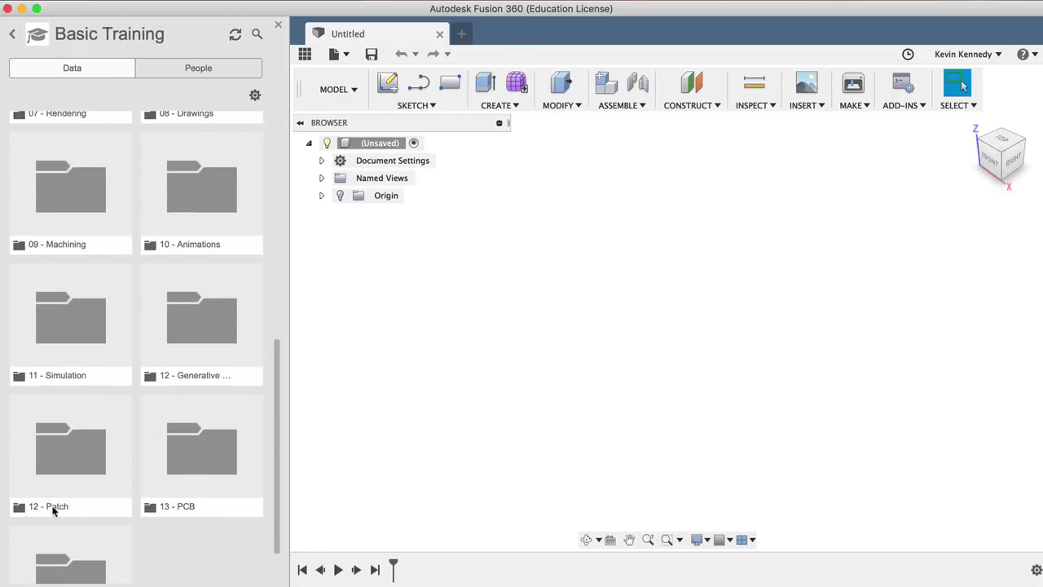
{"action": "double_click", "coordinate": [80, 445]}
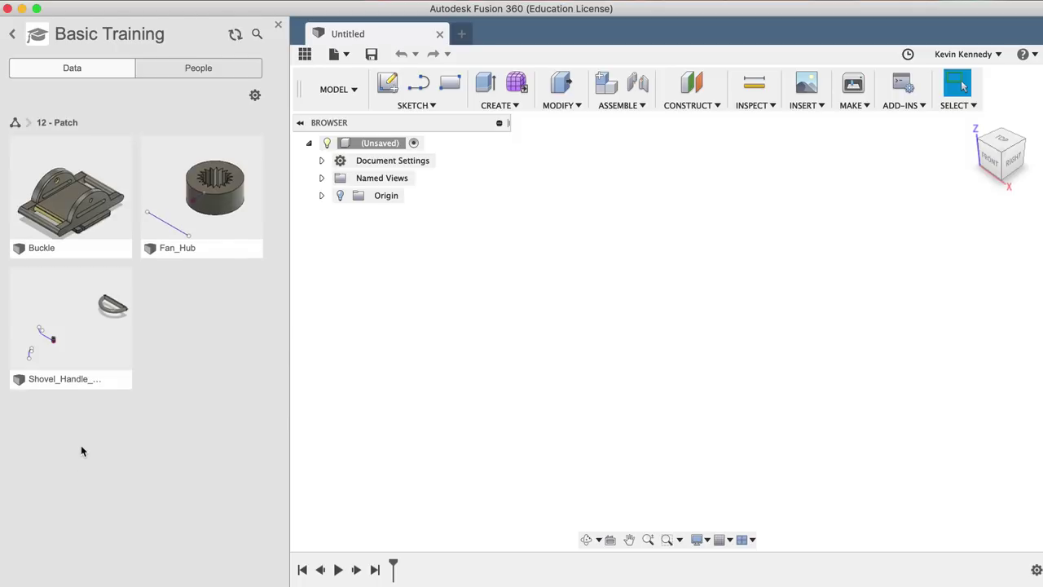
{"action": "double_click", "coordinate": [79, 332]}
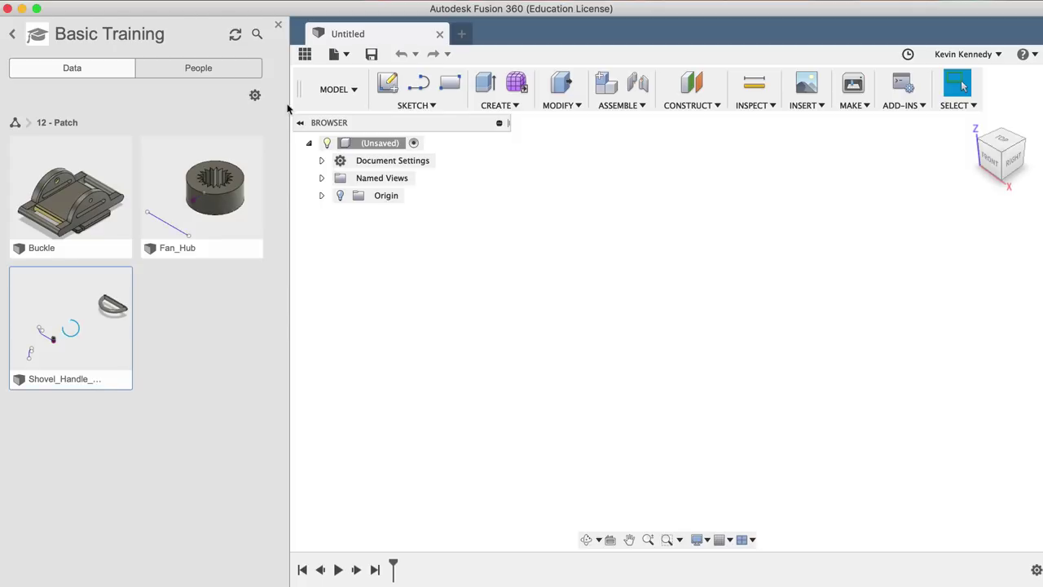
{"action": "left_click", "coordinate": [303, 54]}
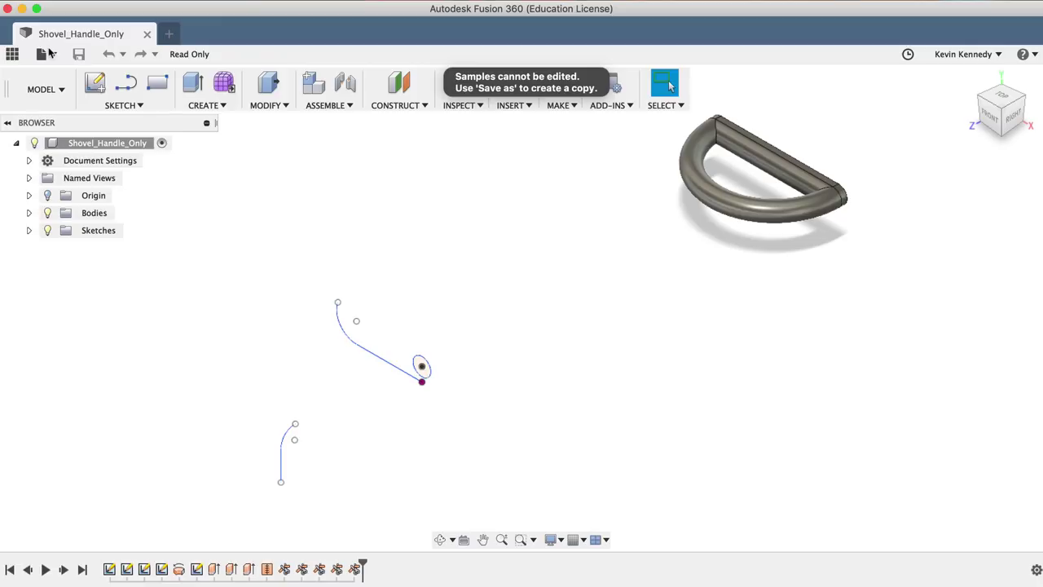
Save the read-only sample as an editable copy named Shovel_Handle_Demo.
{"action": "left_click", "coordinate": [49, 52]}
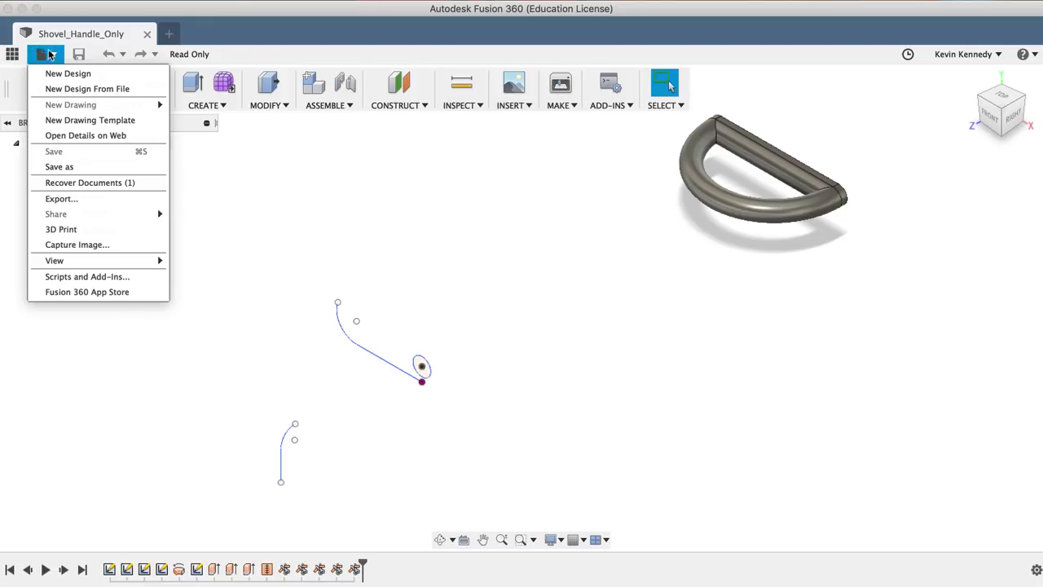
{"action": "left_click", "coordinate": [100, 168]}
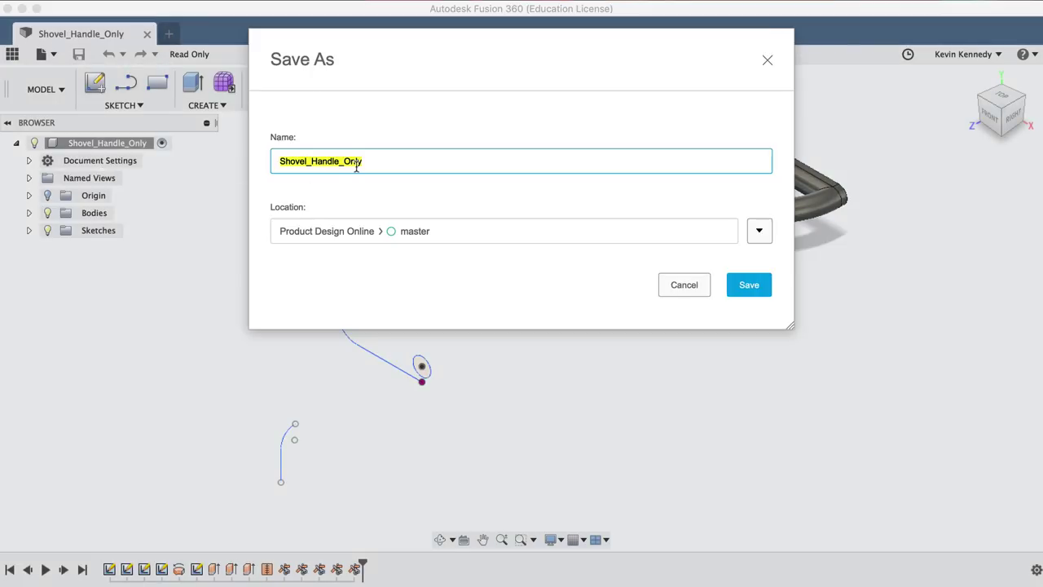
{"action": "left_click", "coordinate": [361, 162]}
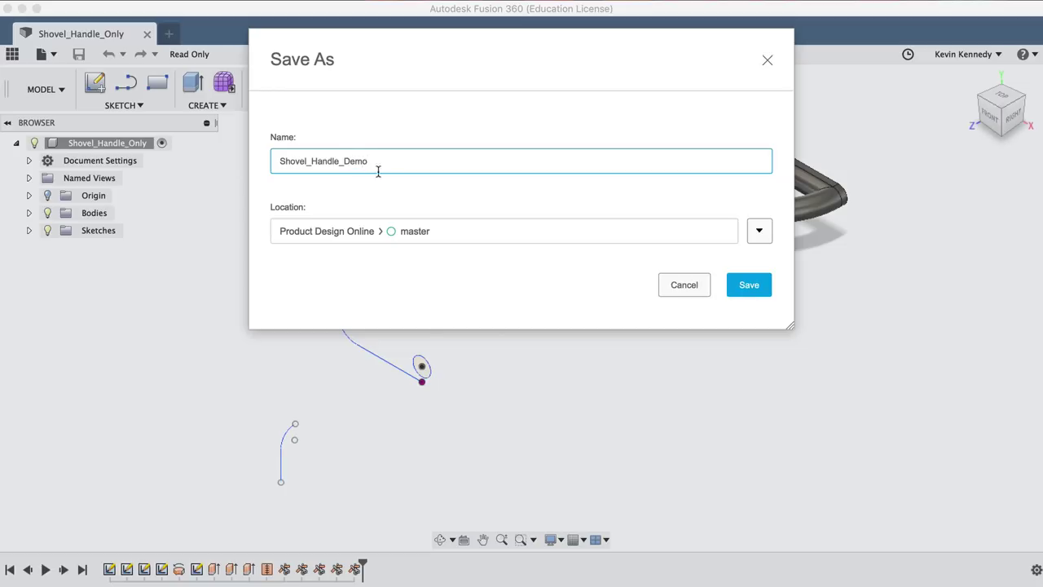
{"action": "left_click", "coordinate": [751, 284]}
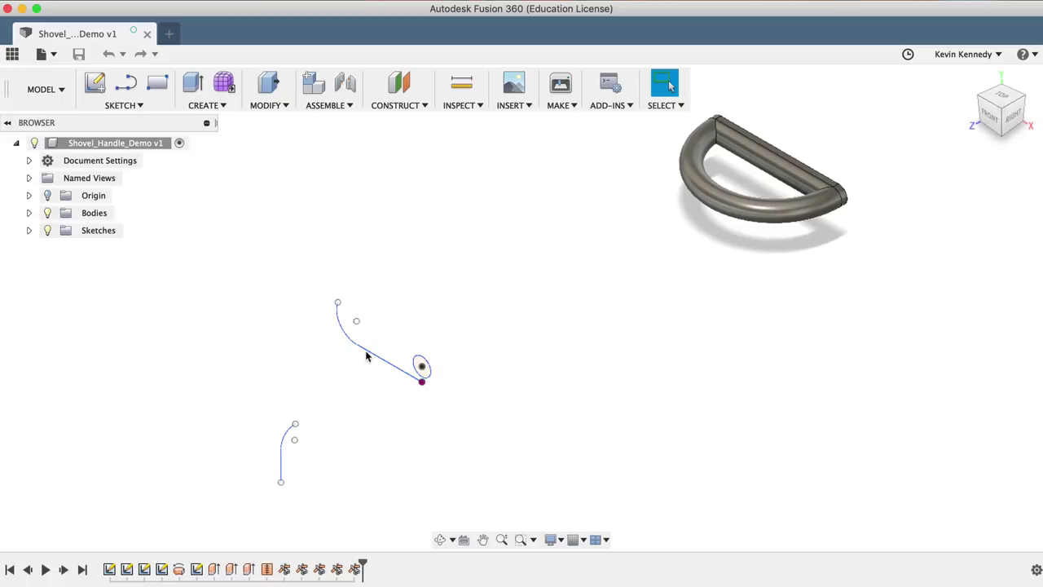
{"action": "left_click_drag", "start_coordinate": [455, 403], "coordinate": [307, 261]}
{"action": "left_click", "coordinate": [271, 272]}
{"action": "left_click_drag", "start_coordinate": [255, 412], "coordinate": [334, 532]}
{"action": "left_click", "coordinate": [557, 333]}
{"action": "left_click", "coordinate": [45, 570]}
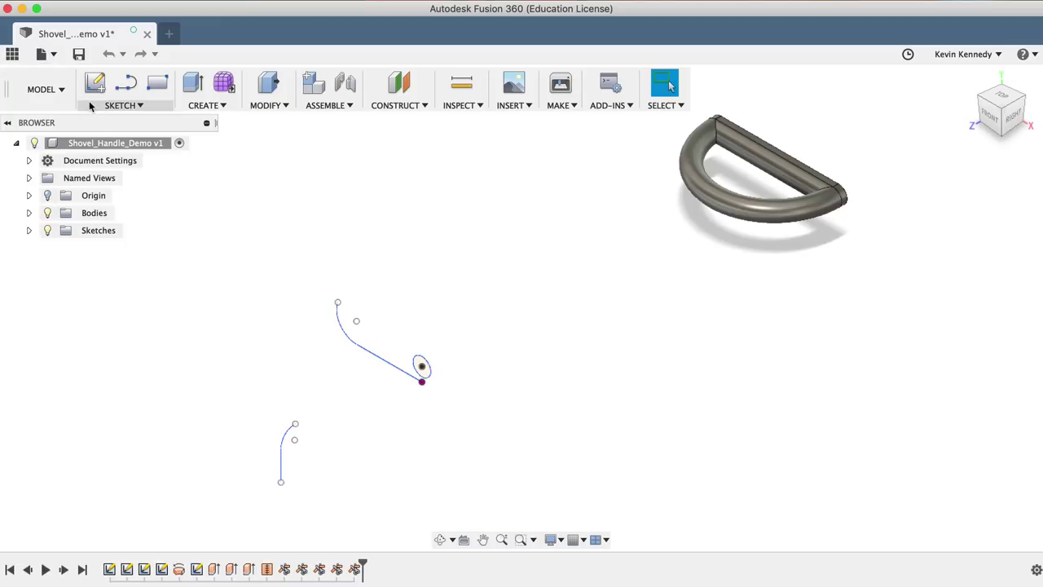
In the Patch workspace, extrude the small circle To Object, up to the curved handle body.
{"action": "left_click", "coordinate": [48, 91]}
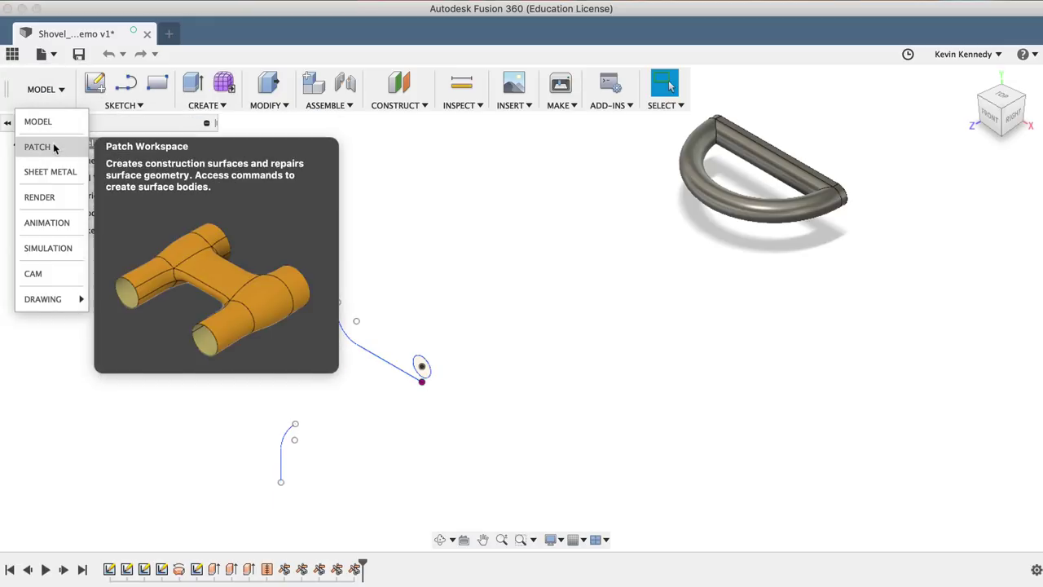
{"action": "left_click", "coordinate": [53, 148]}
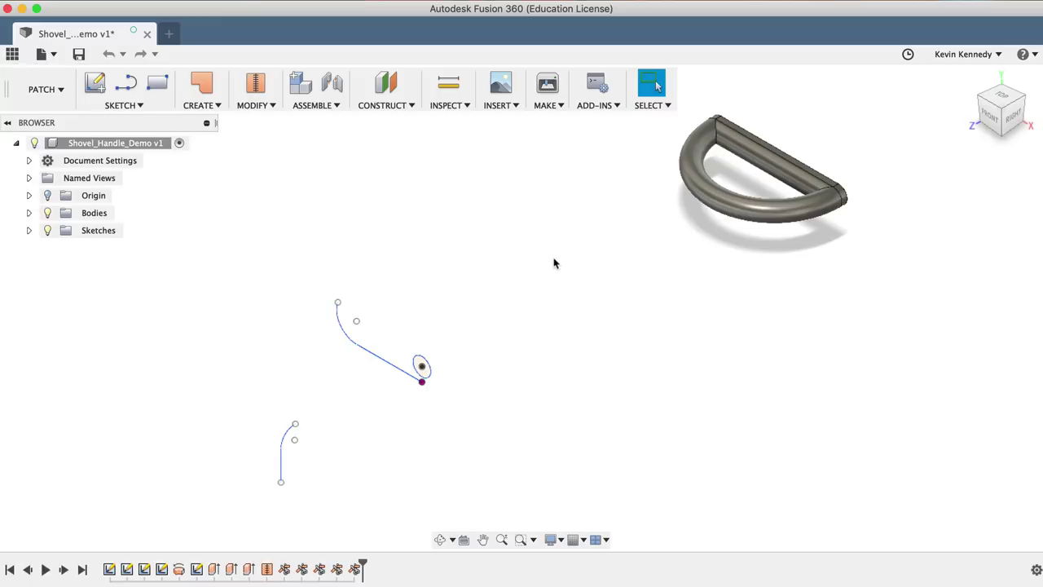
{"action": "left_click", "coordinate": [209, 106]}
{"action": "left_click", "coordinate": [209, 137]}
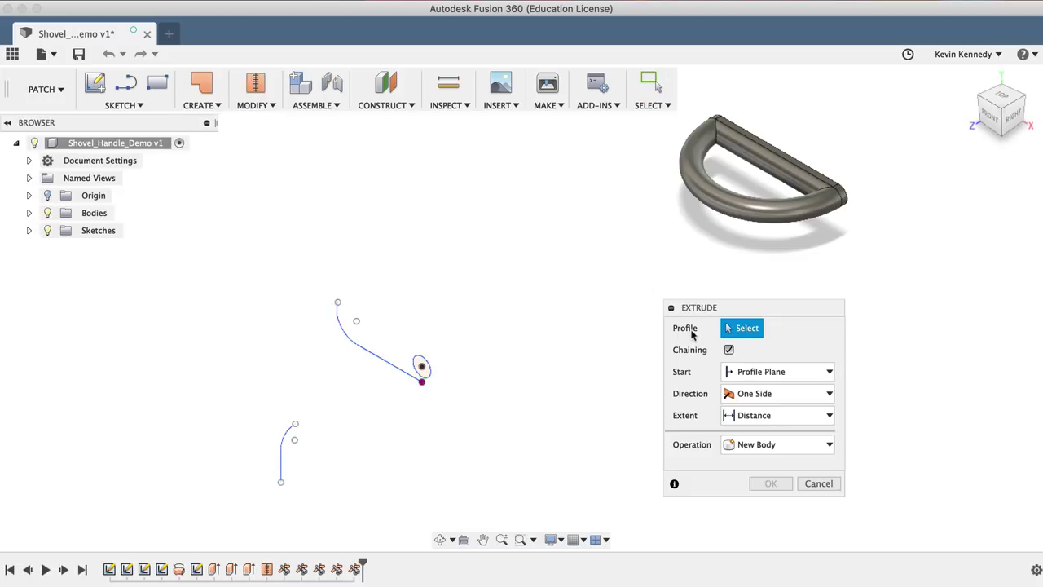
{"action": "left_click", "coordinate": [420, 364]}
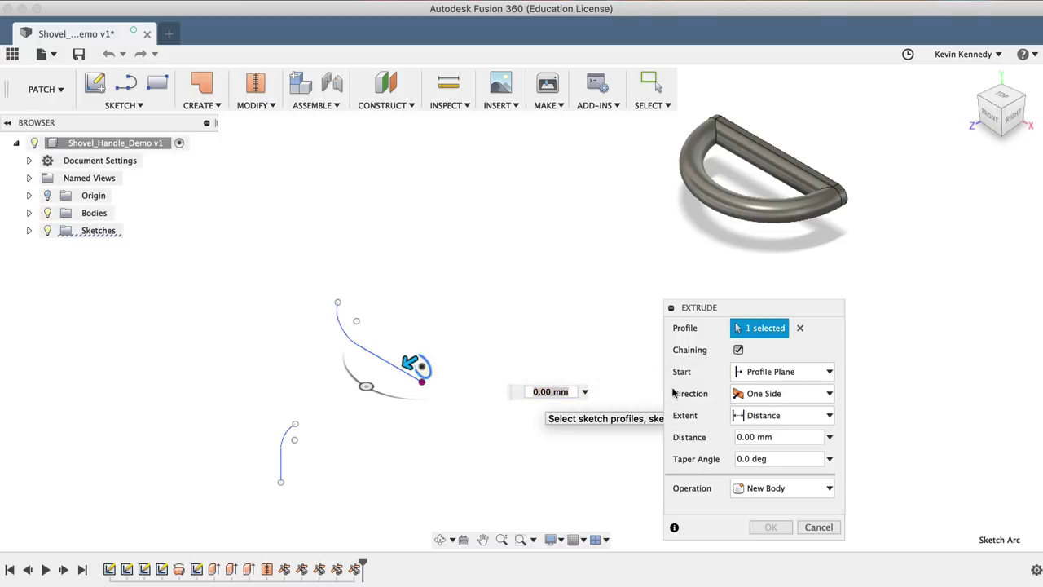
{"action": "left_click", "coordinate": [761, 415]}
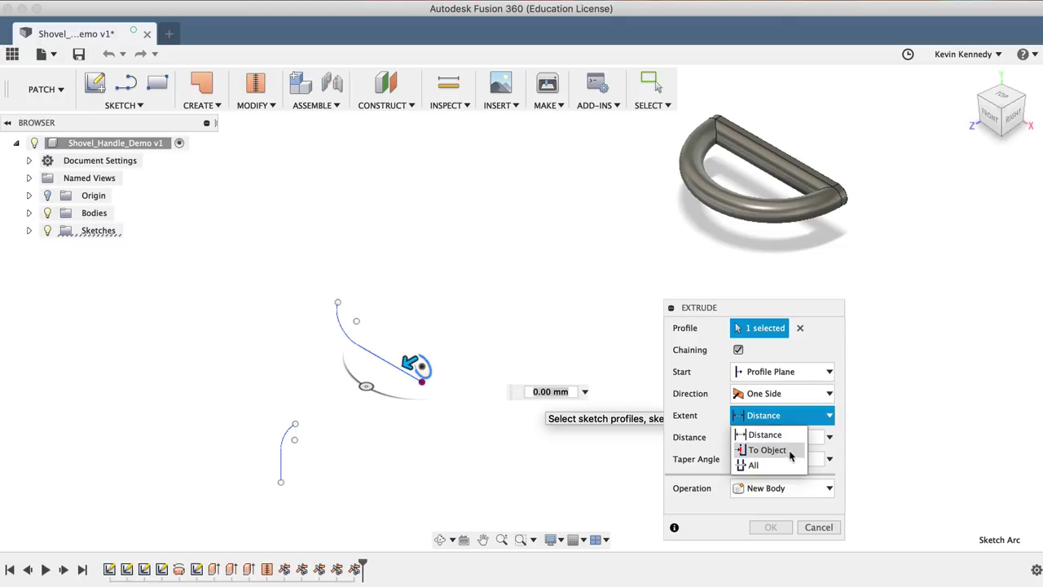
{"action": "left_click", "coordinate": [790, 455]}
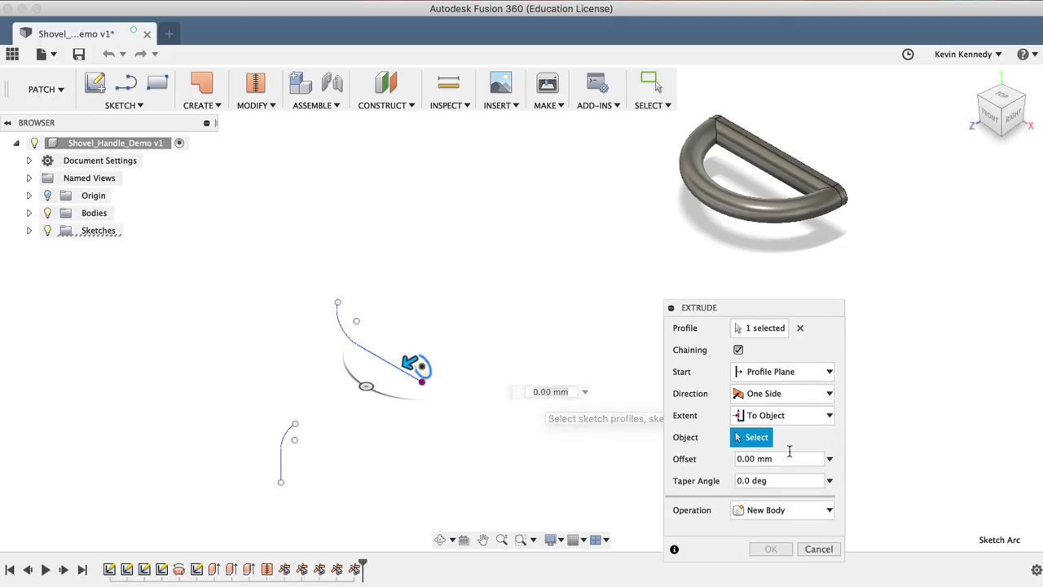
{"action": "left_click", "coordinate": [716, 205]}
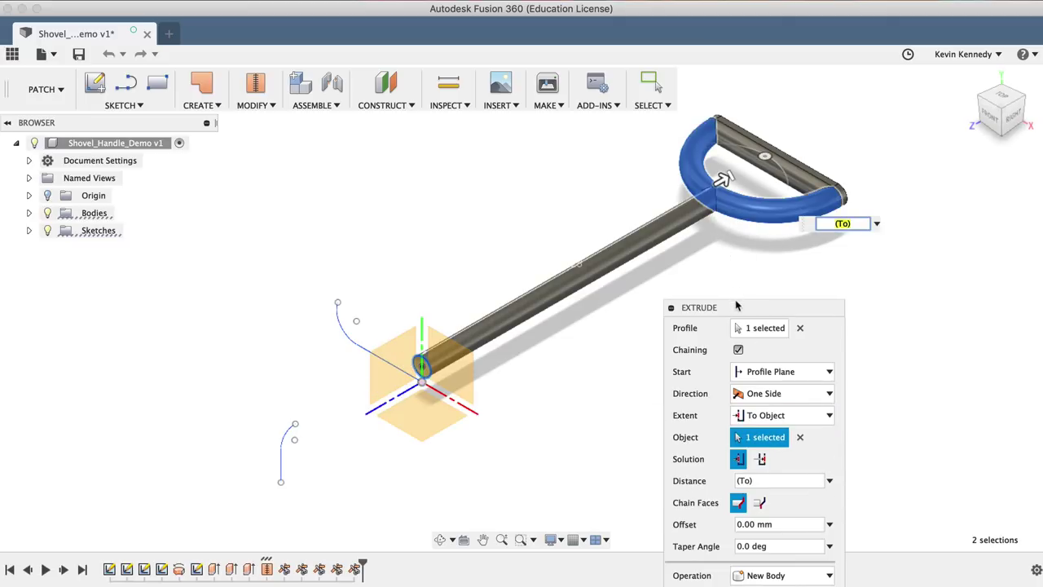
{"action": "left_click_drag", "start_coordinate": [735, 308], "coordinate": [918, 212]}
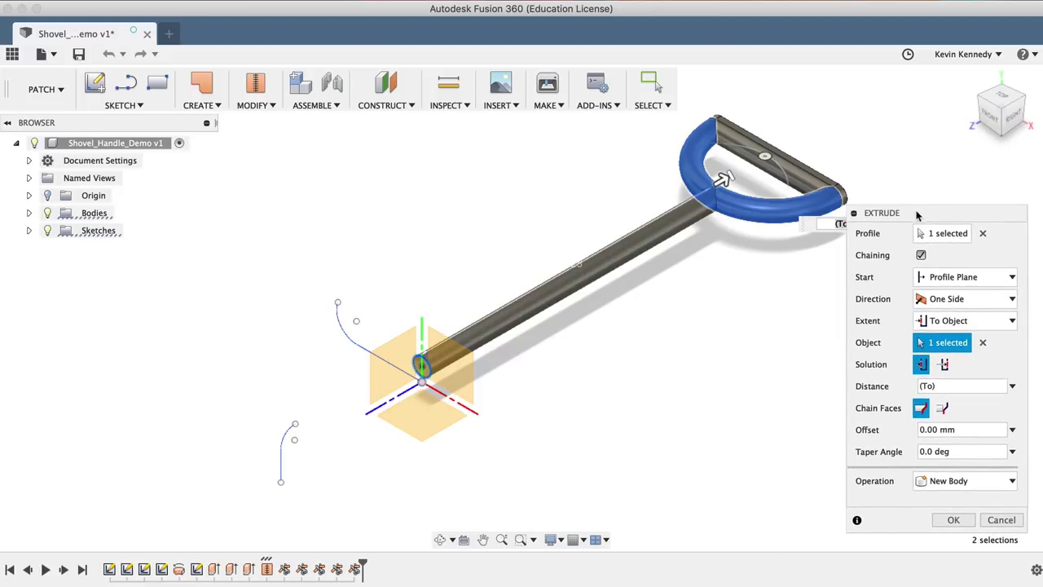
{"action": "left_click", "coordinate": [951, 520]}
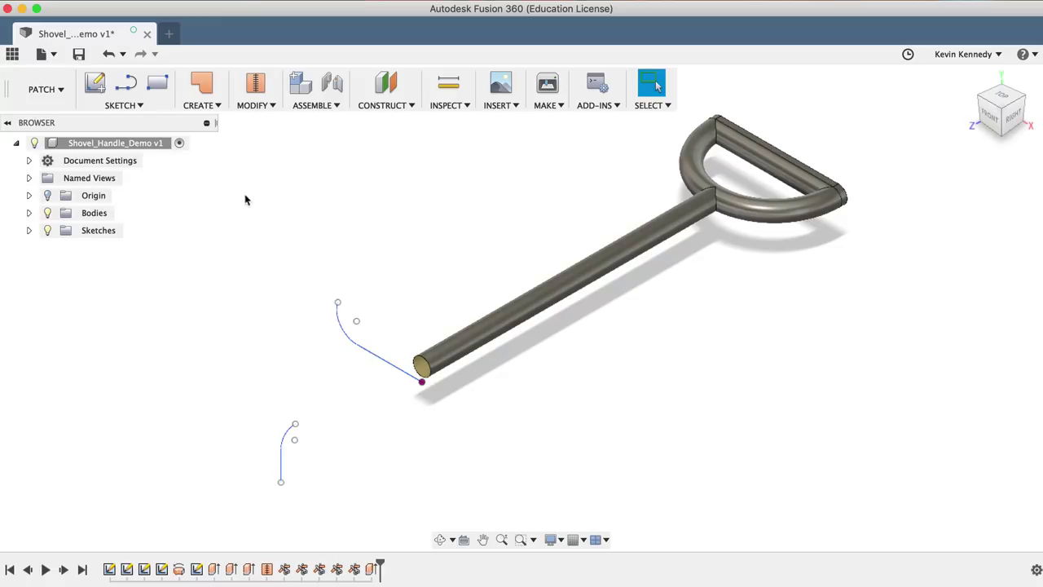
Start a revolve of the upper sketch curve around the origin's Y axis.
{"action": "left_click", "coordinate": [210, 116]}
{"action": "left_click", "coordinate": [208, 153]}
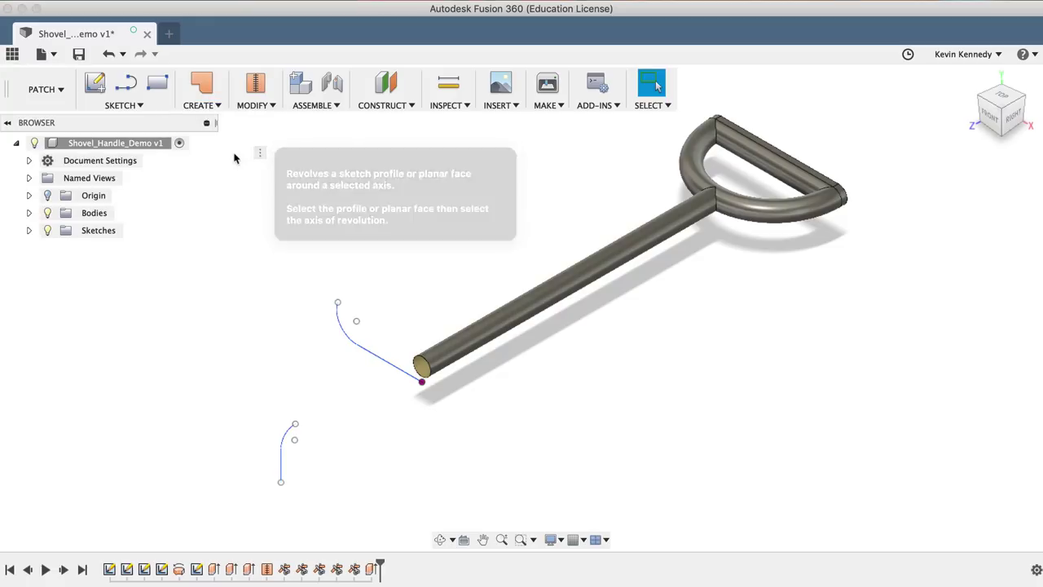
{"action": "left_click", "coordinate": [349, 344]}
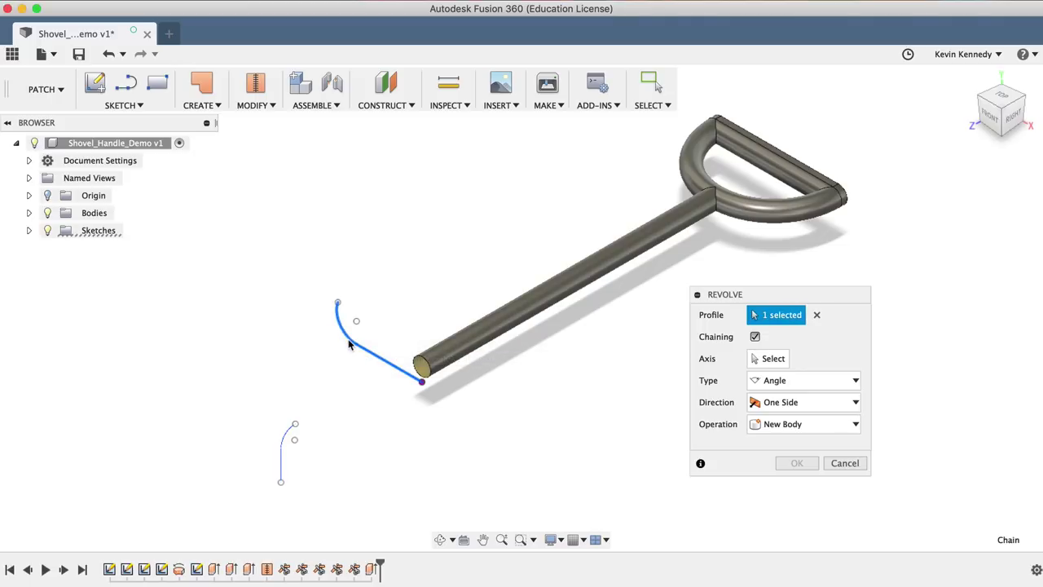
{"action": "left_click", "coordinate": [773, 358]}
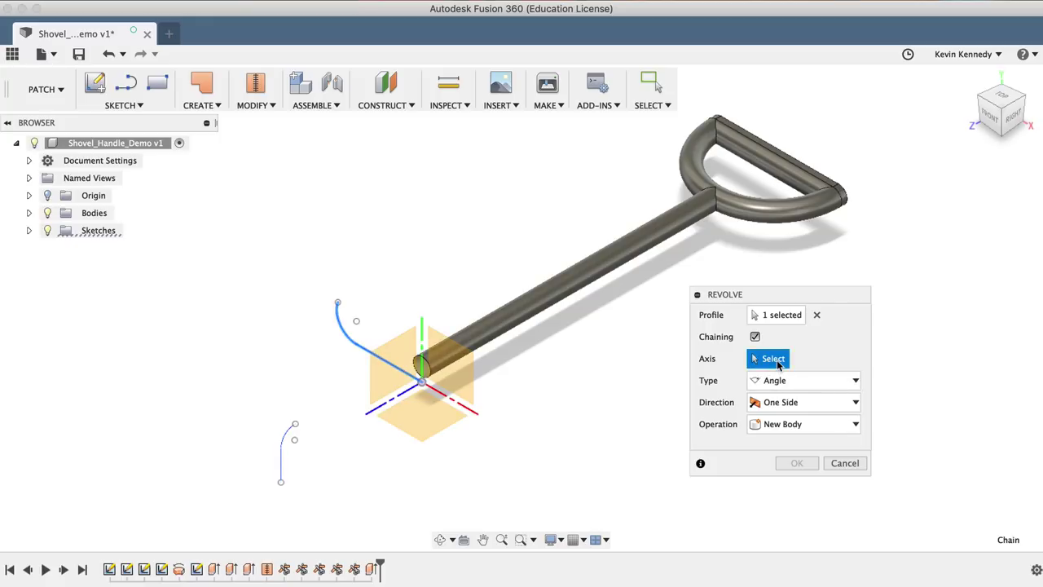
{"action": "left_click", "coordinate": [28, 197]}
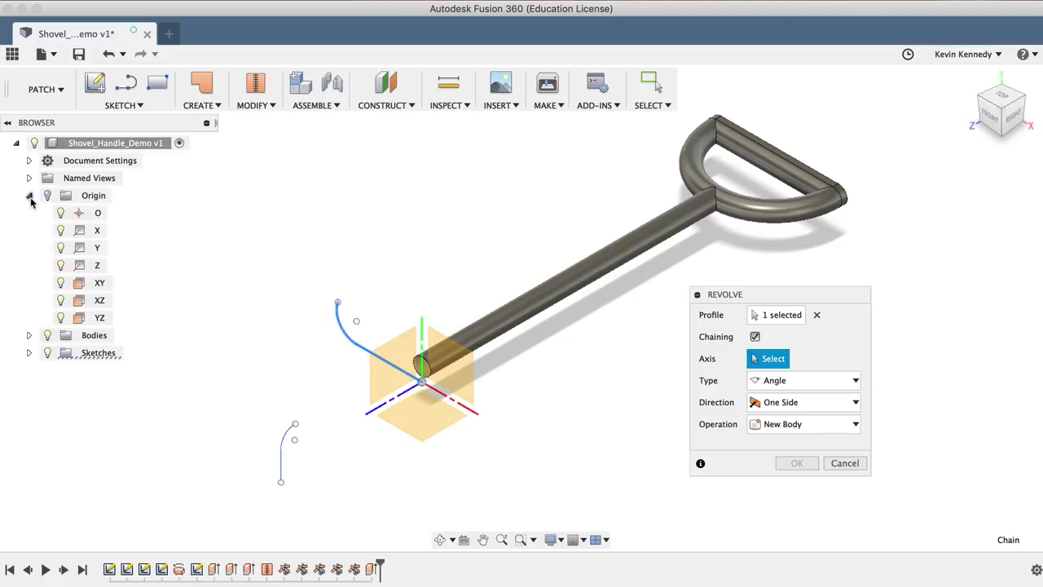
{"action": "left_click", "coordinate": [94, 249]}
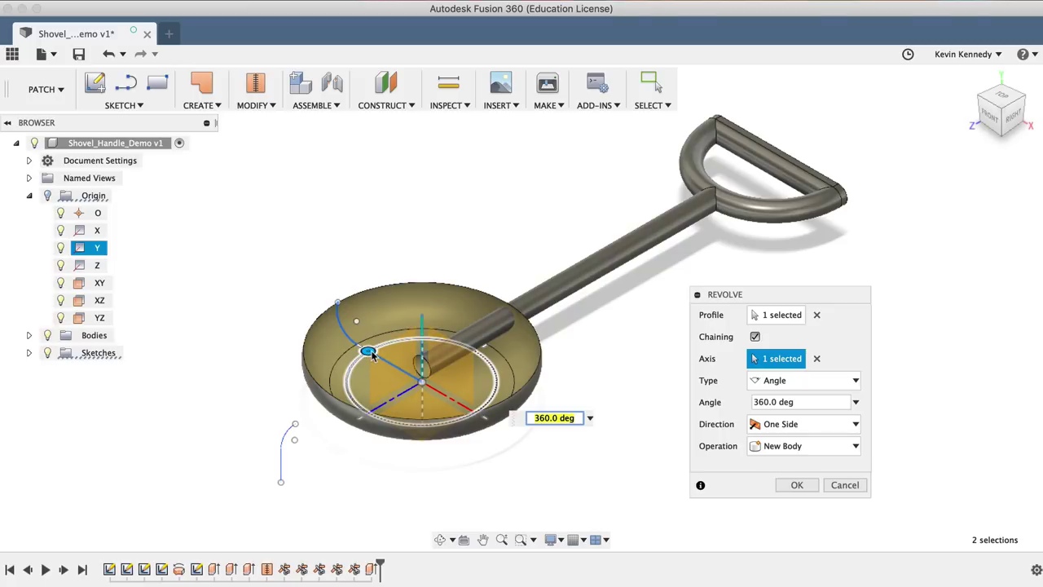
Make the revolve Two Side with angles -185 and -5 degrees.
{"action": "left_click_drag", "start_coordinate": [371, 352], "coordinate": [486, 425]}
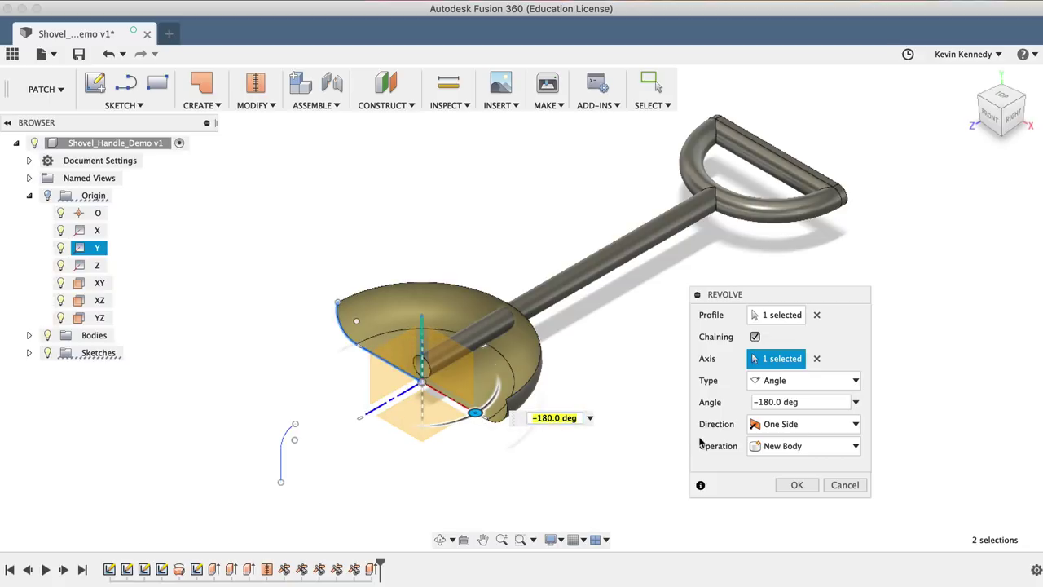
{"action": "left_click", "coordinate": [838, 428]}
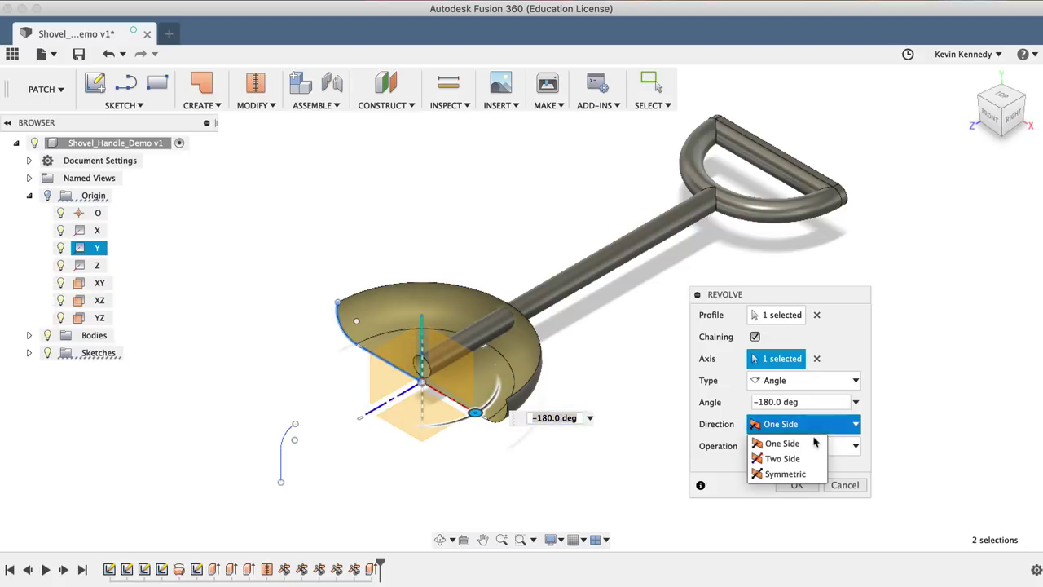
{"action": "left_click", "coordinate": [802, 460]}
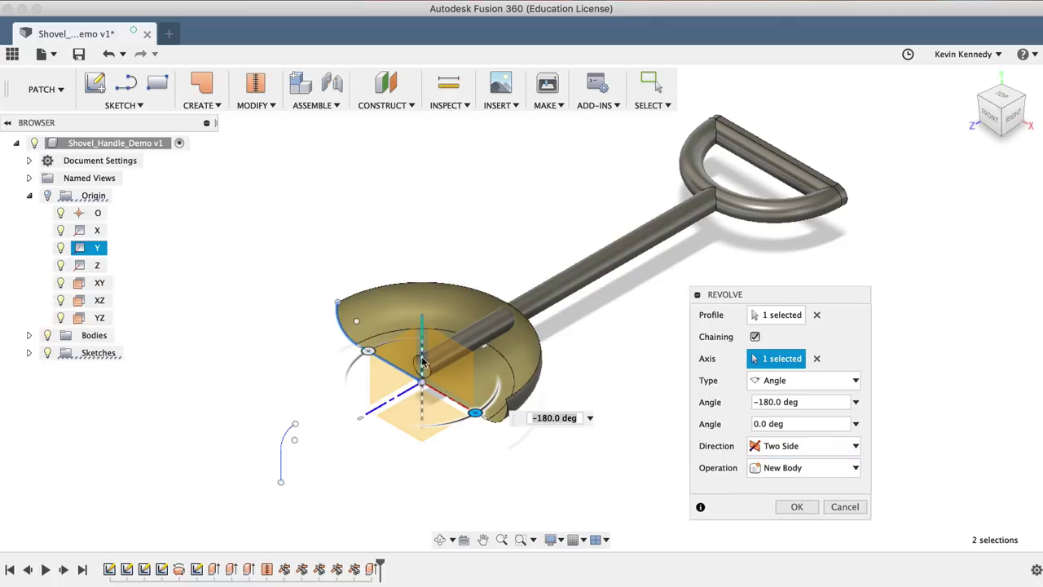
{"action": "left_click_drag", "start_coordinate": [474, 415], "coordinate": [479, 417]}
{"action": "left_click_drag", "start_coordinate": [368, 358], "coordinate": [364, 360]}
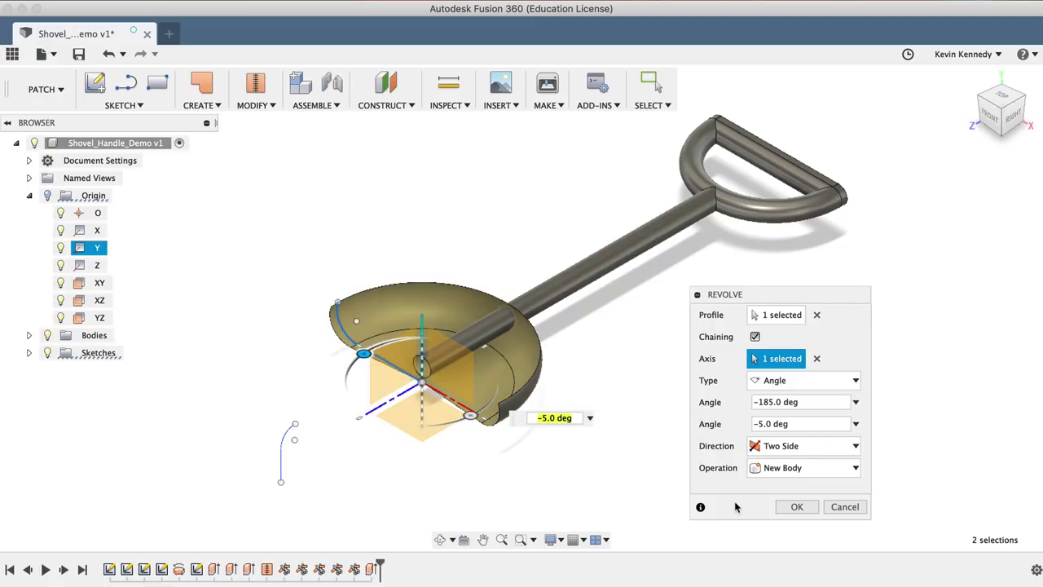
{"action": "left_click", "coordinate": [797, 506]}
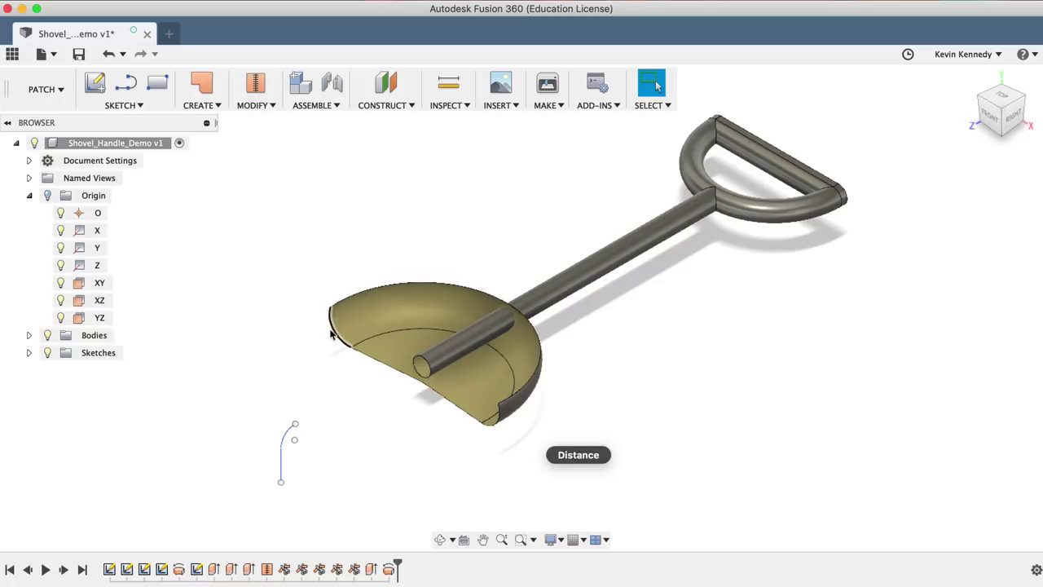
Extend the scoop's open rim and bottom edges 150 mm with the Tangent extend type.
{"action": "left_click", "coordinate": [381, 365]}
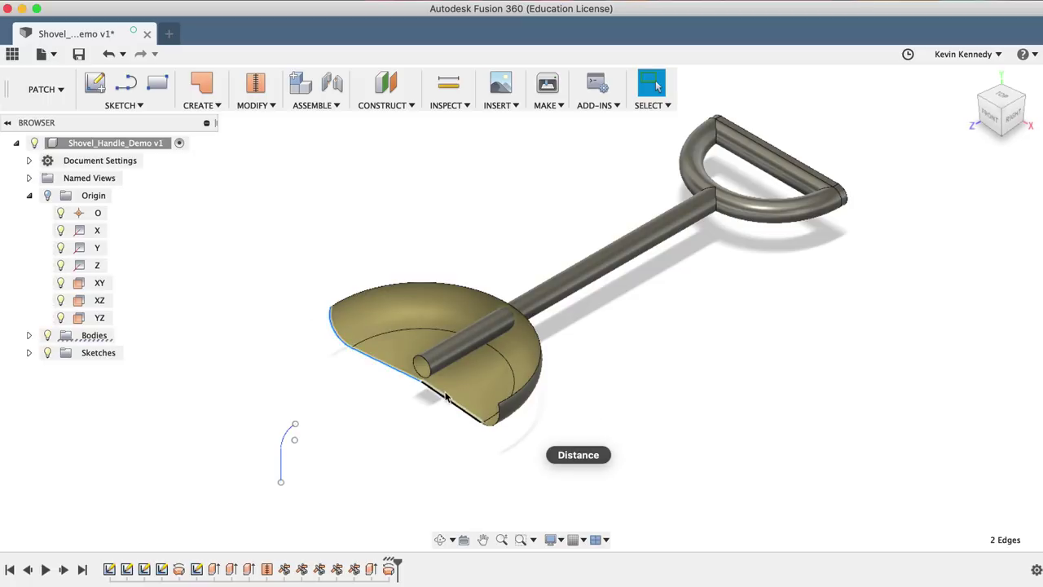
{"action": "left_click", "coordinate": [493, 421]}
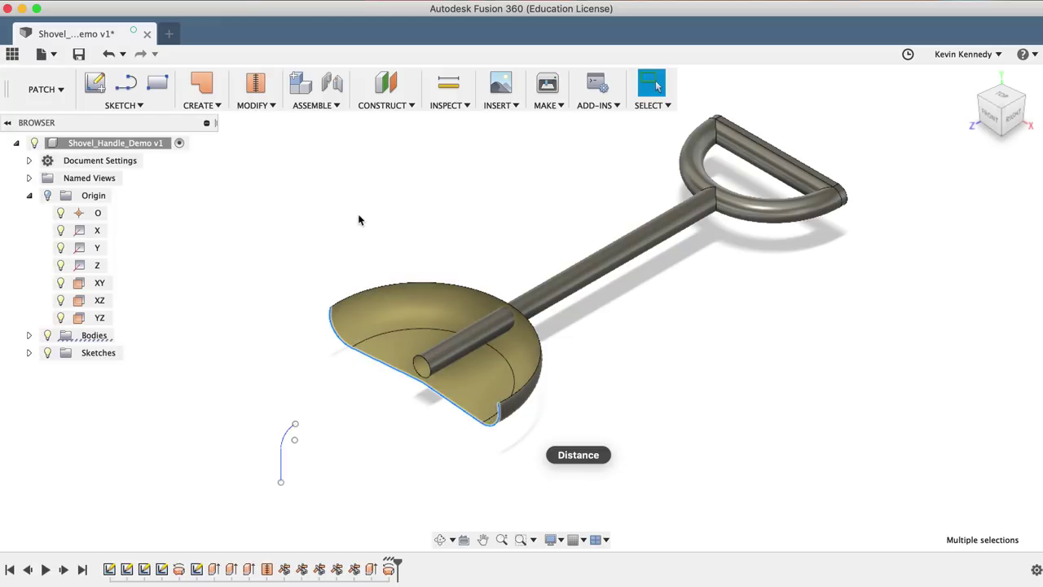
{"action": "left_click", "coordinate": [253, 110]}
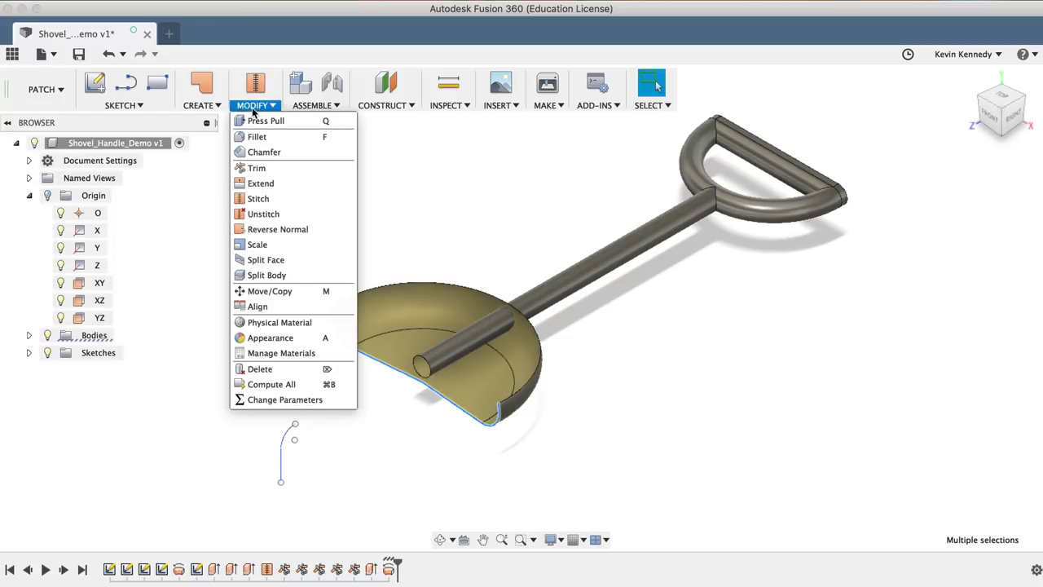
{"action": "left_click", "coordinate": [280, 182]}
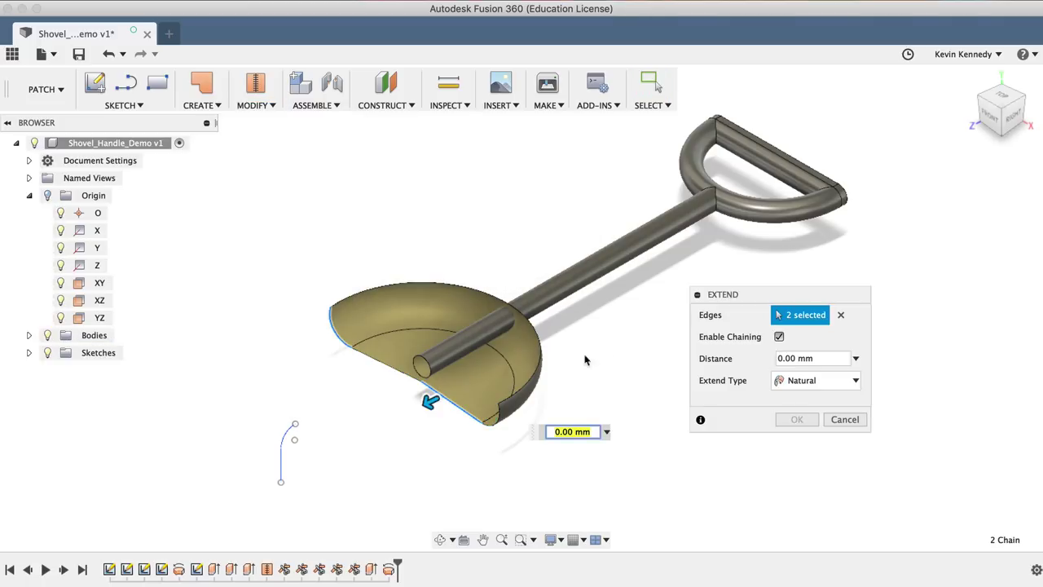
{"action": "left_click", "coordinate": [420, 389]}
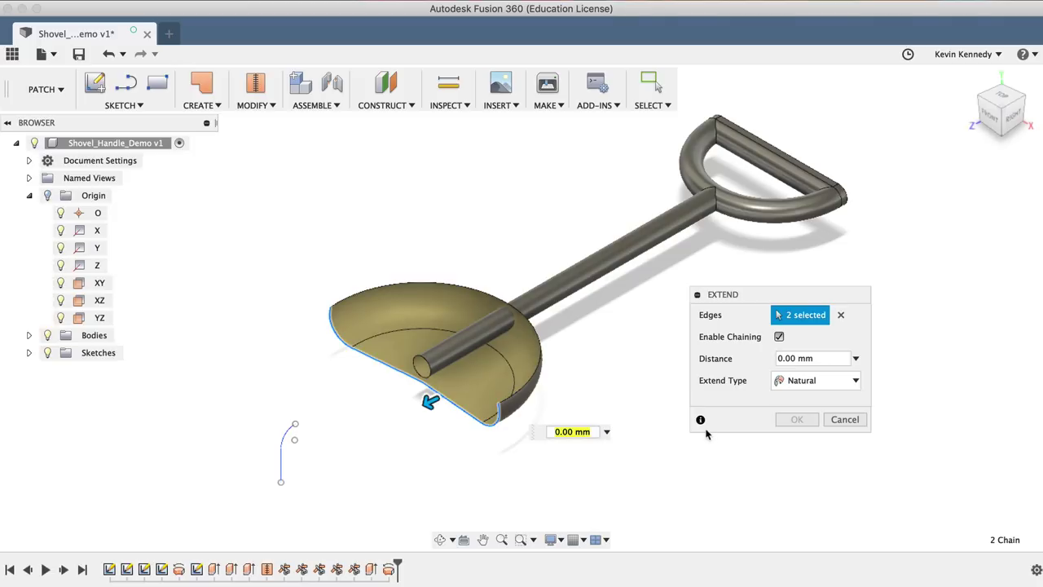
{"action": "type", "text": "15"}
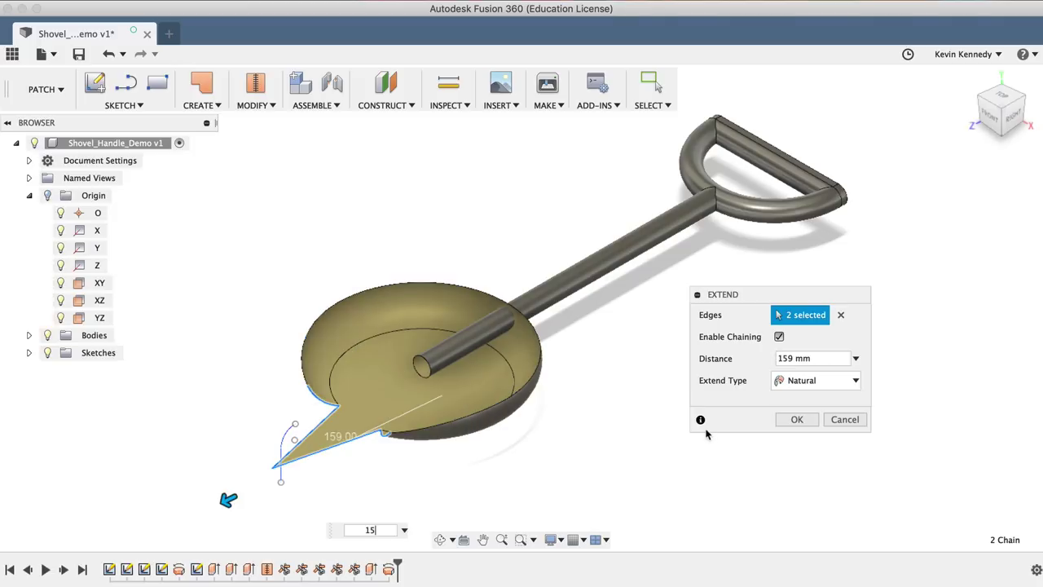
{"action": "type", "text": "0"}
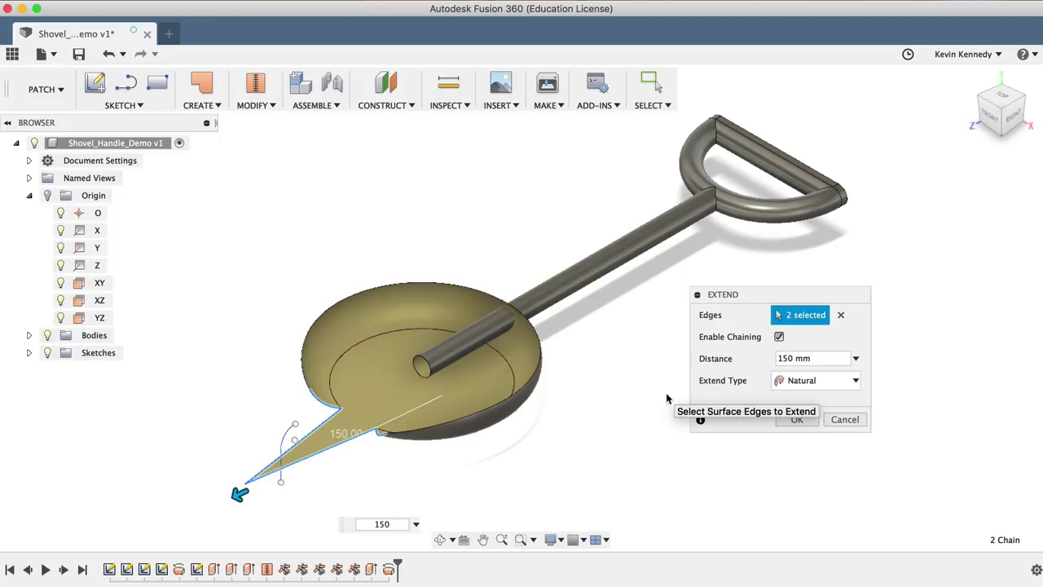
{"action": "left_click", "coordinate": [843, 383]}
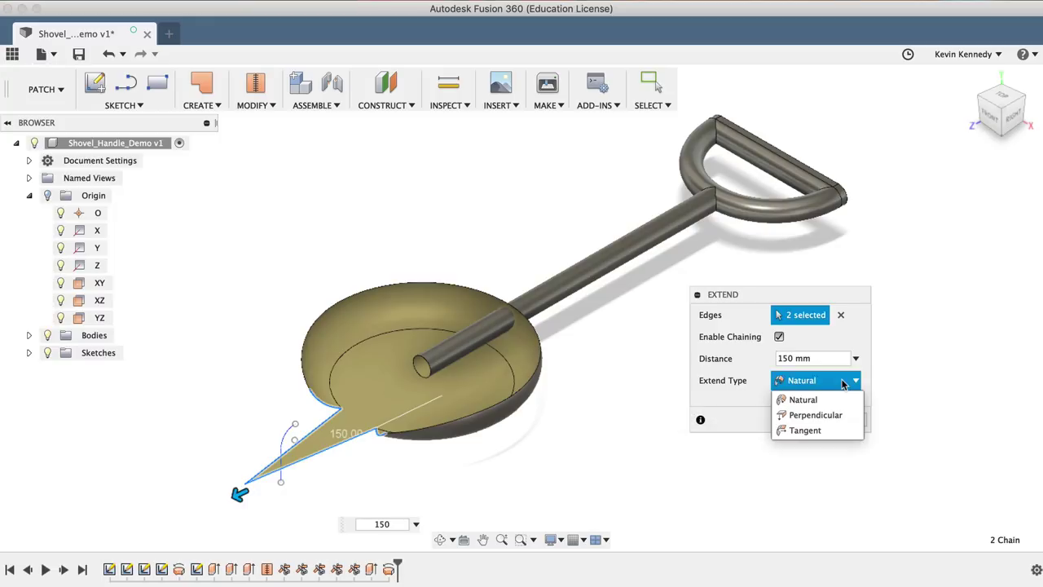
{"action": "left_click", "coordinate": [831, 434]}
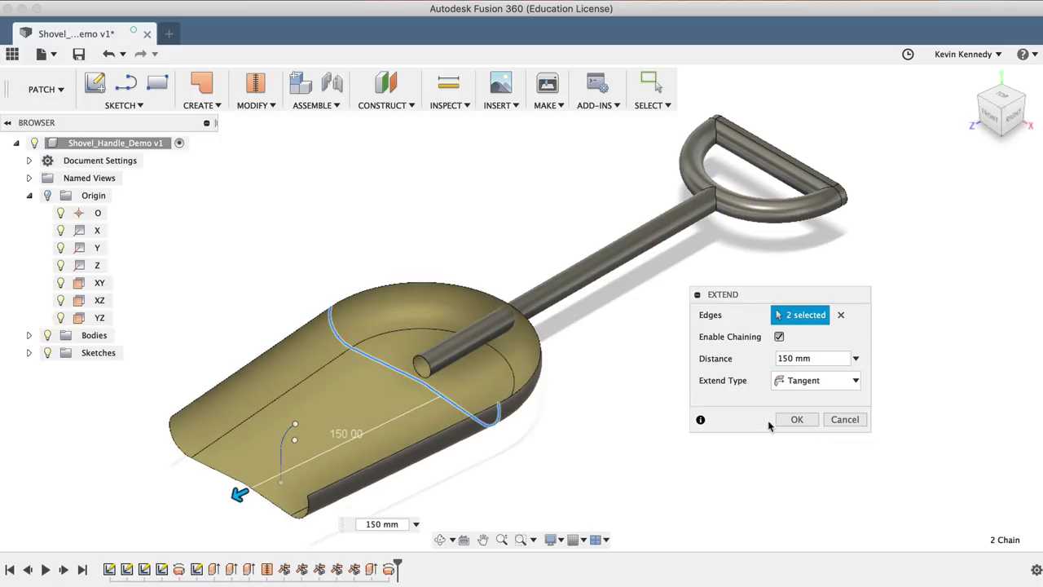
{"action": "left_click", "coordinate": [797, 420]}
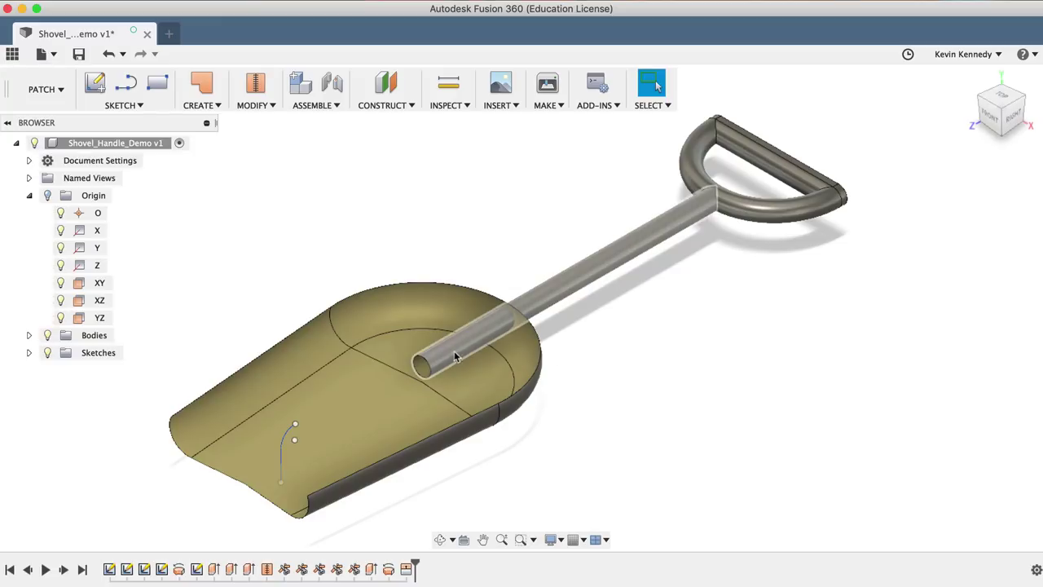
Trim off the handle tube section inside the scoop, using the scoop as the cutting tool.
{"action": "left_click", "coordinate": [251, 106]}
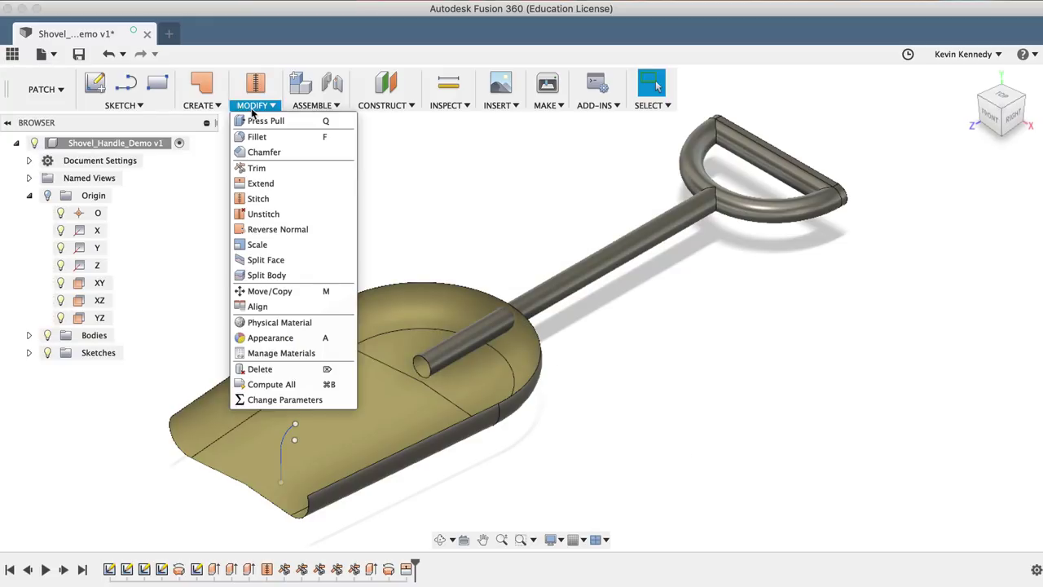
{"action": "left_click", "coordinate": [290, 171]}
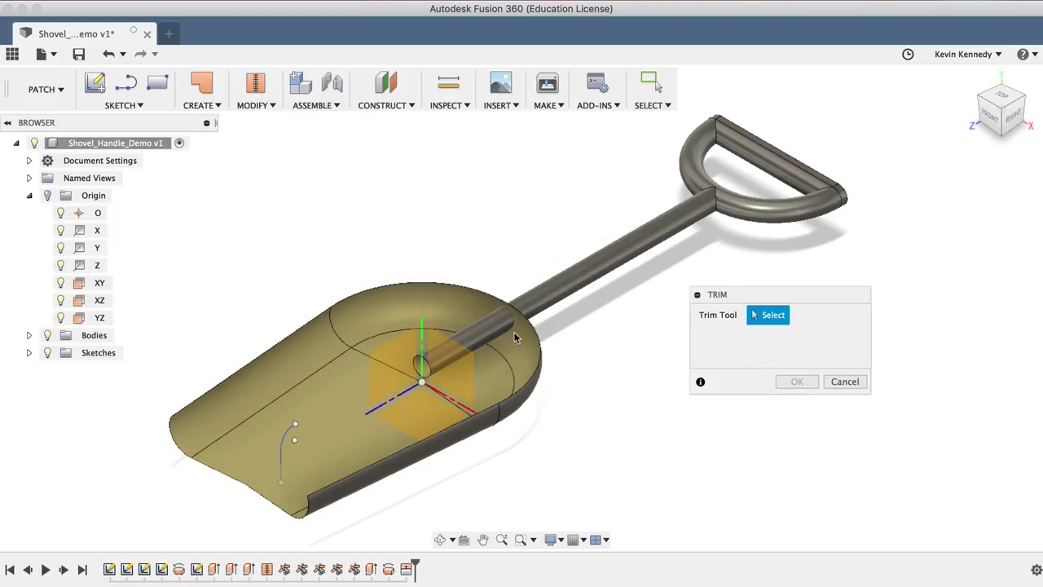
{"action": "left_click", "coordinate": [518, 355]}
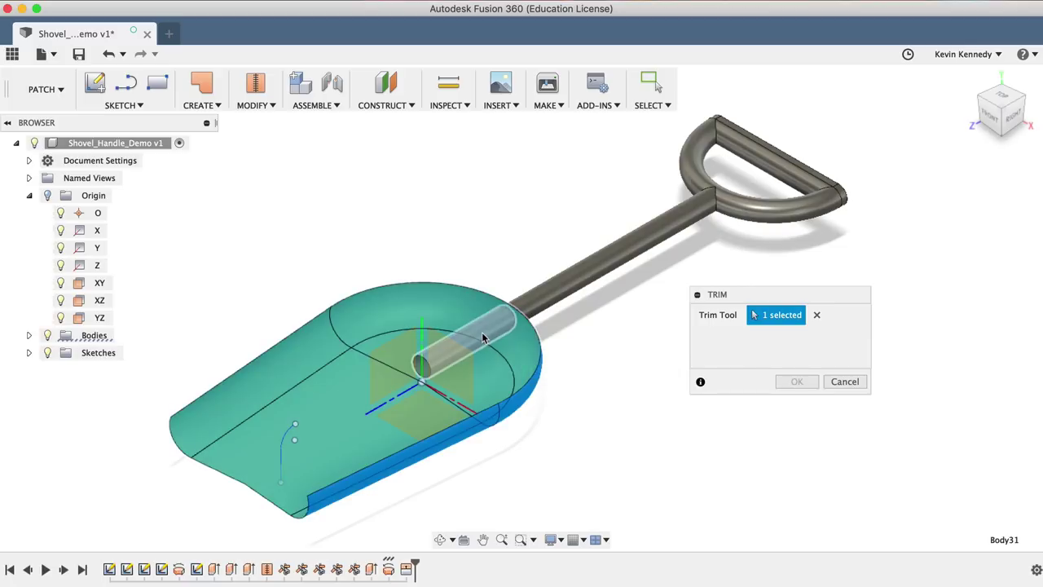
{"action": "left_click", "coordinate": [481, 335]}
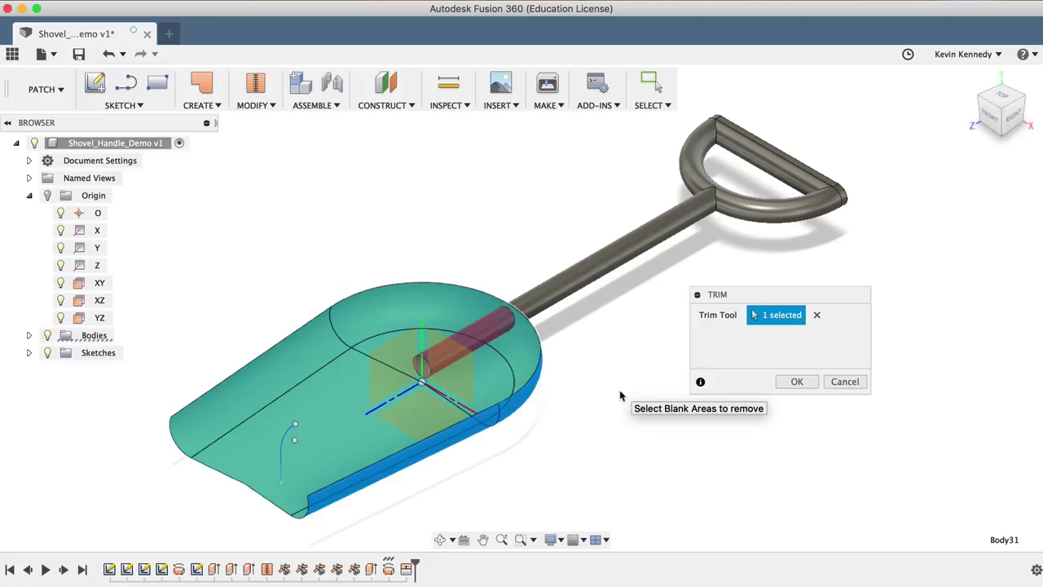
{"action": "left_click", "coordinate": [796, 383]}
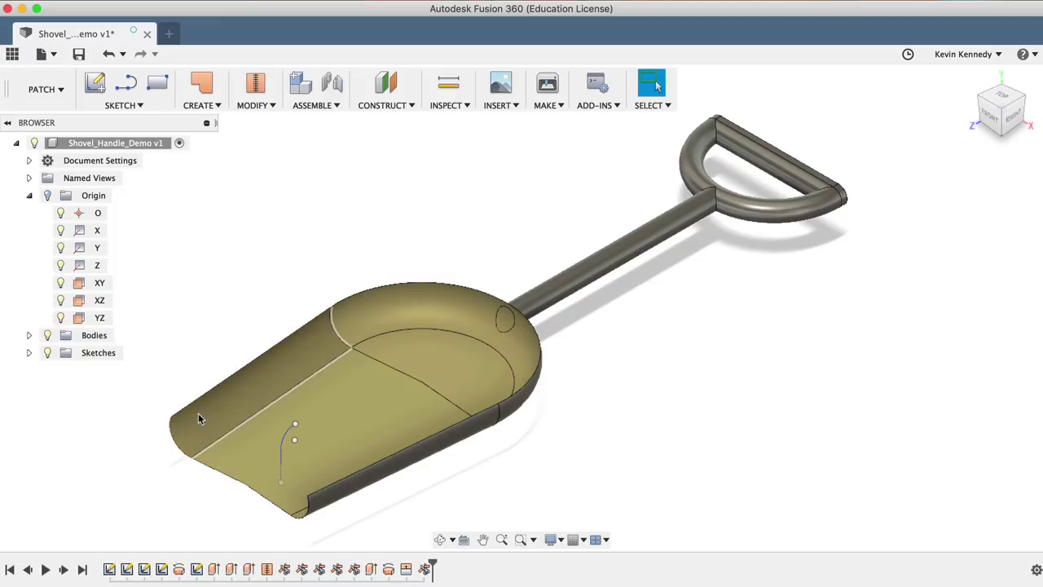
Repeat Trim with the curved sketch line as tool to remove the scoop's front end.
{"action": "right_click", "coordinate": [513, 475]}
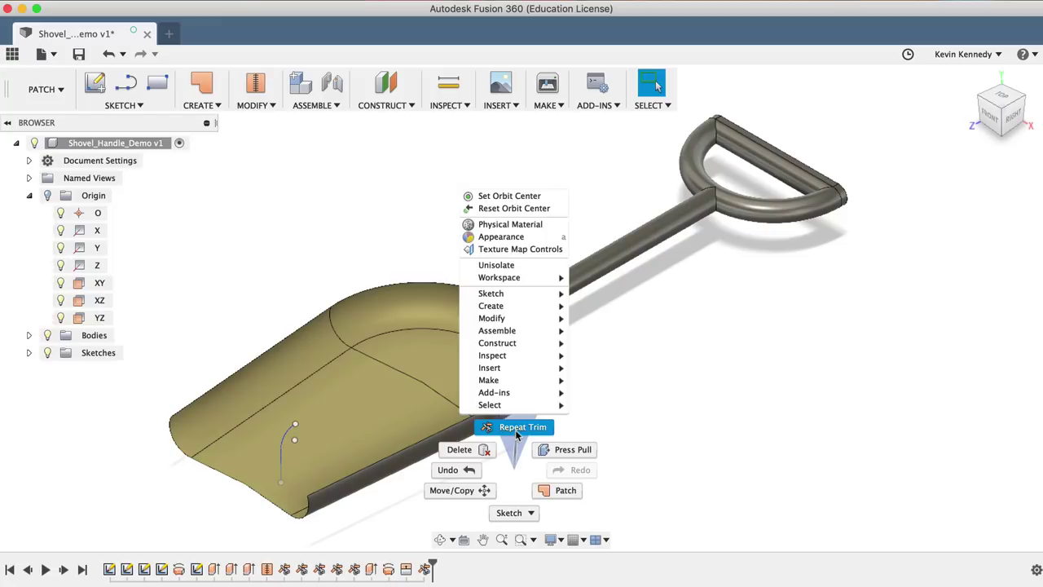
{"action": "left_click", "coordinate": [515, 429]}
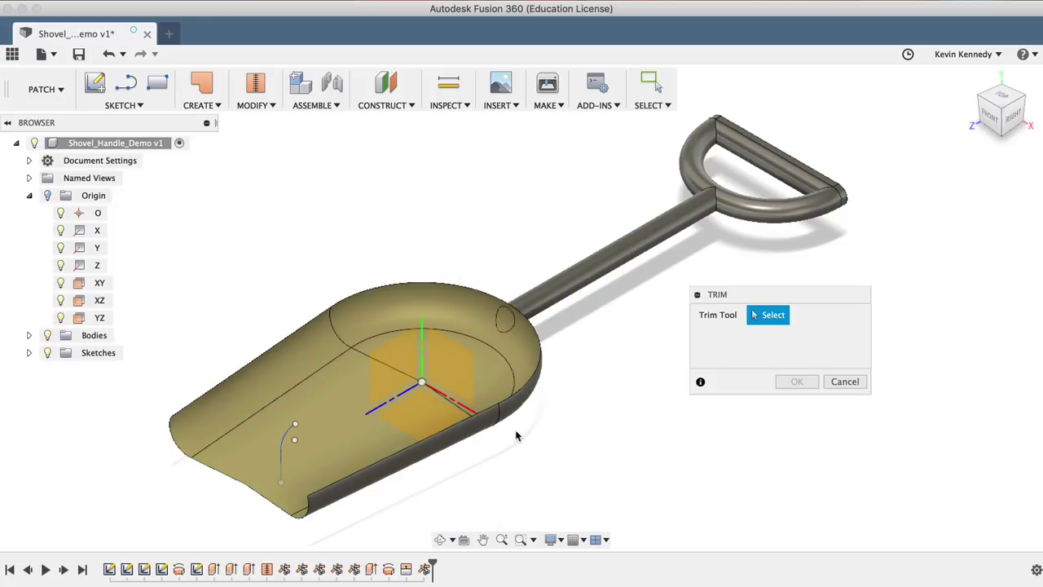
{"action": "left_click", "coordinate": [280, 444]}
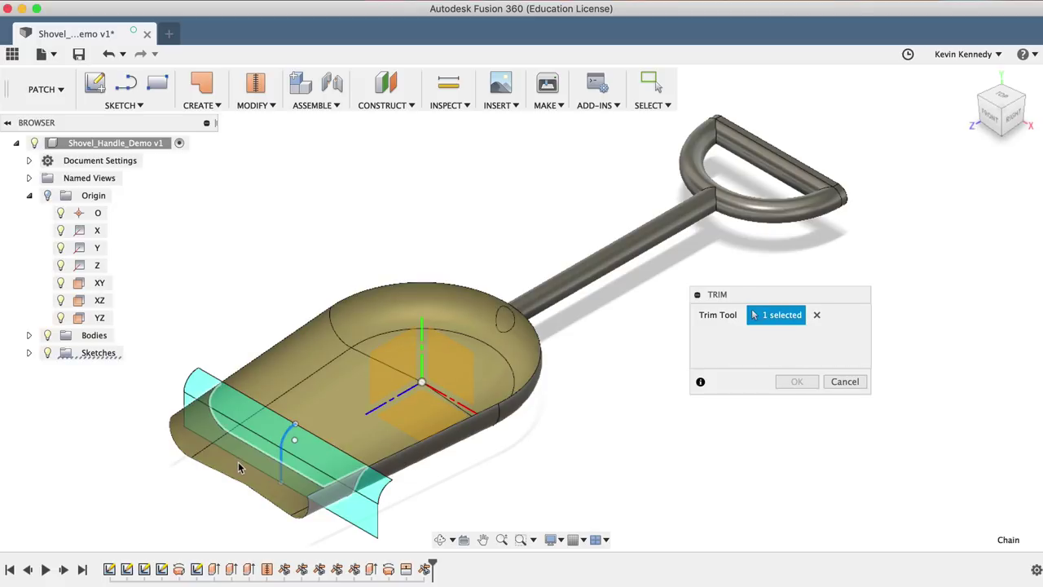
{"action": "left_click", "coordinate": [239, 466]}
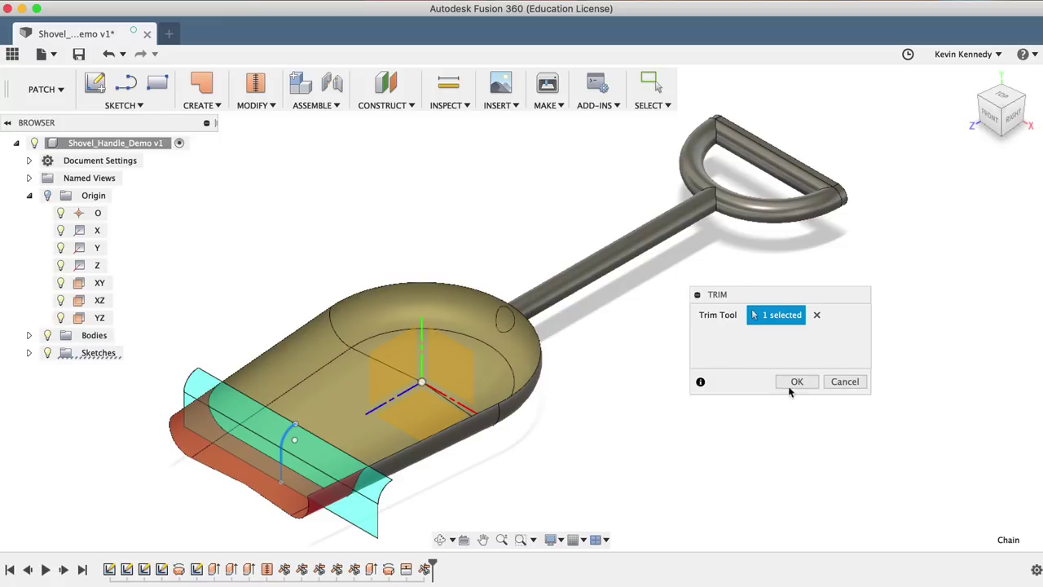
{"action": "left_click", "coordinate": [796, 383]}
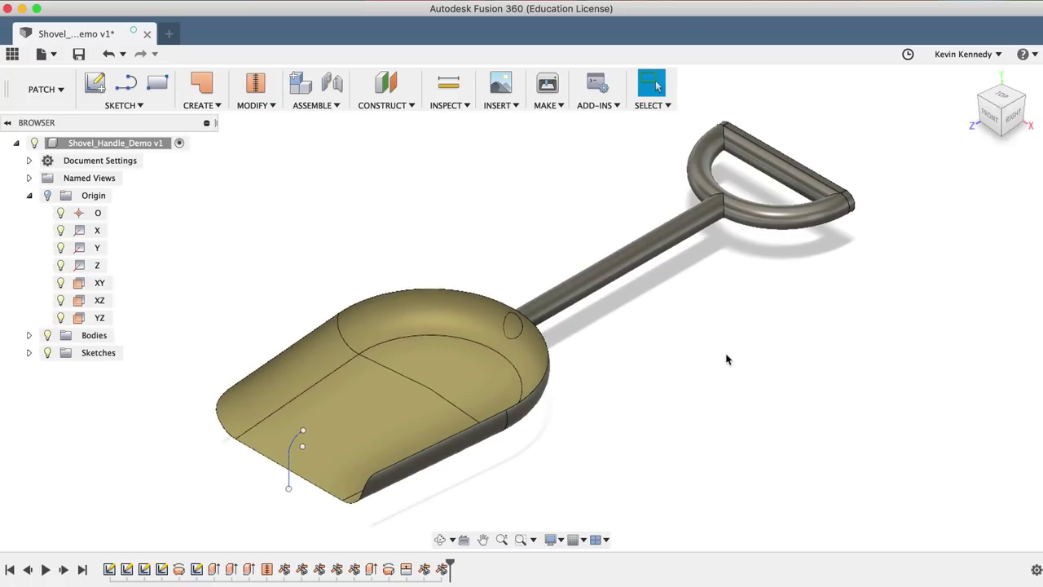
Edit the revolve feature, changing its angles from -185 and -5 to -187 and -7 degrees.
{"action": "left_click", "coordinate": [29, 196]}
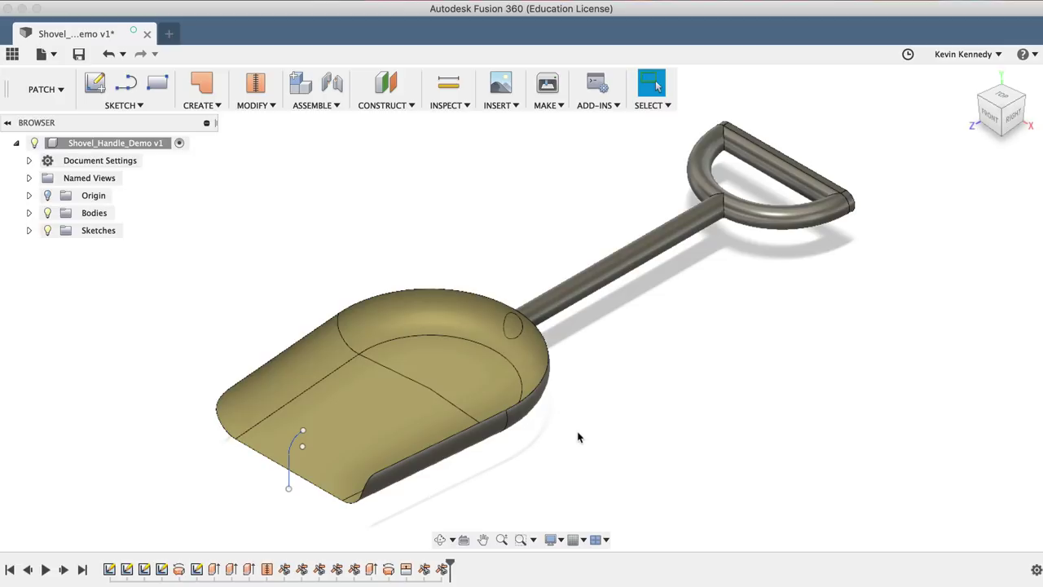
{"action": "double_click", "coordinate": [388, 570]}
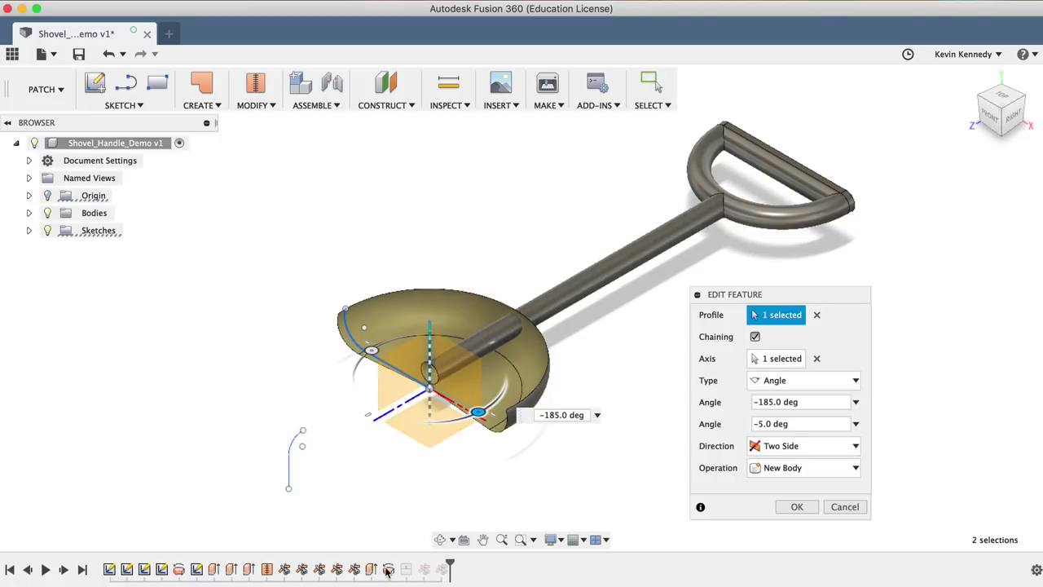
{"action": "left_click", "coordinate": [559, 414]}
{"action": "key", "text": "BackSpace"}
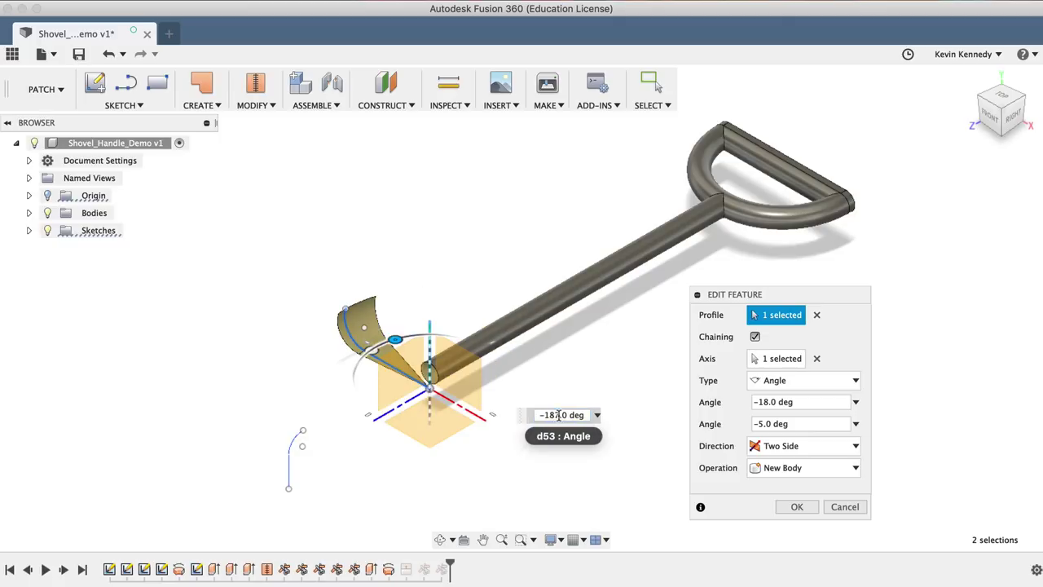
{"action": "type", "text": "7"}
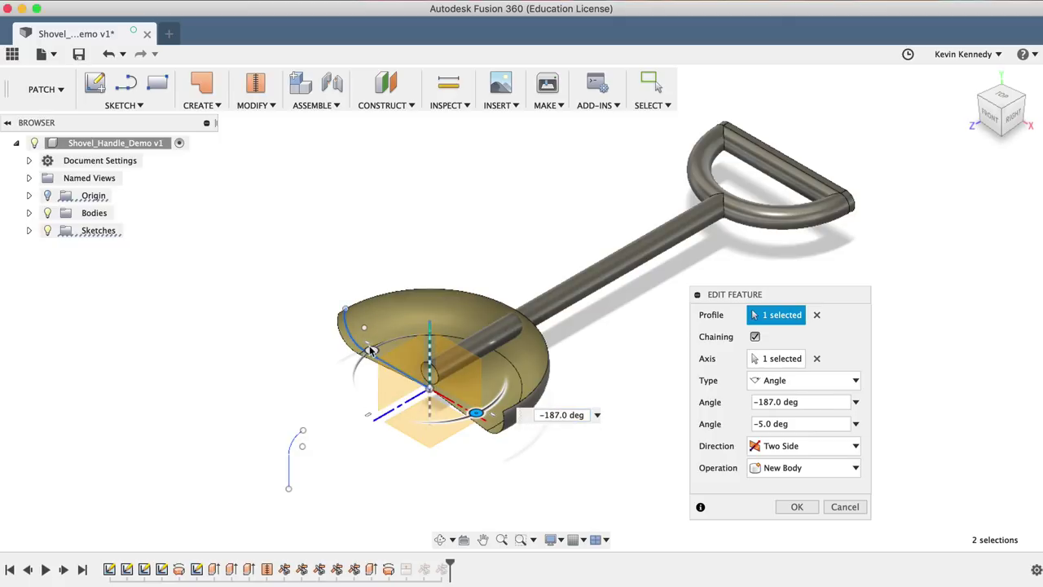
{"action": "left_click", "coordinate": [370, 350]}
{"action": "left_click", "coordinate": [552, 414]}
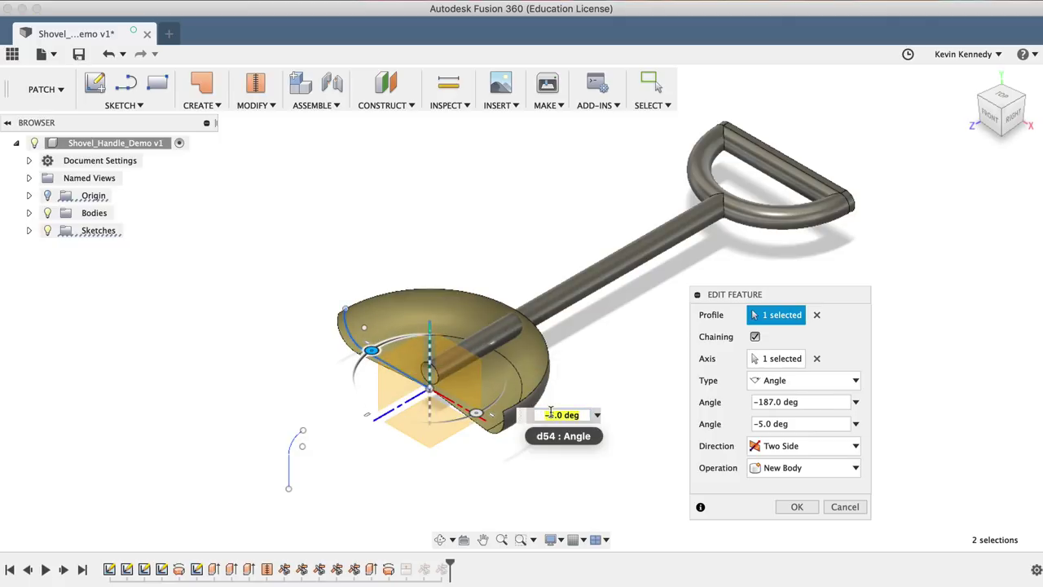
{"action": "key", "text": "BackSpace"}
{"action": "type", "text": "7"}
{"action": "left_click", "coordinate": [792, 507]}
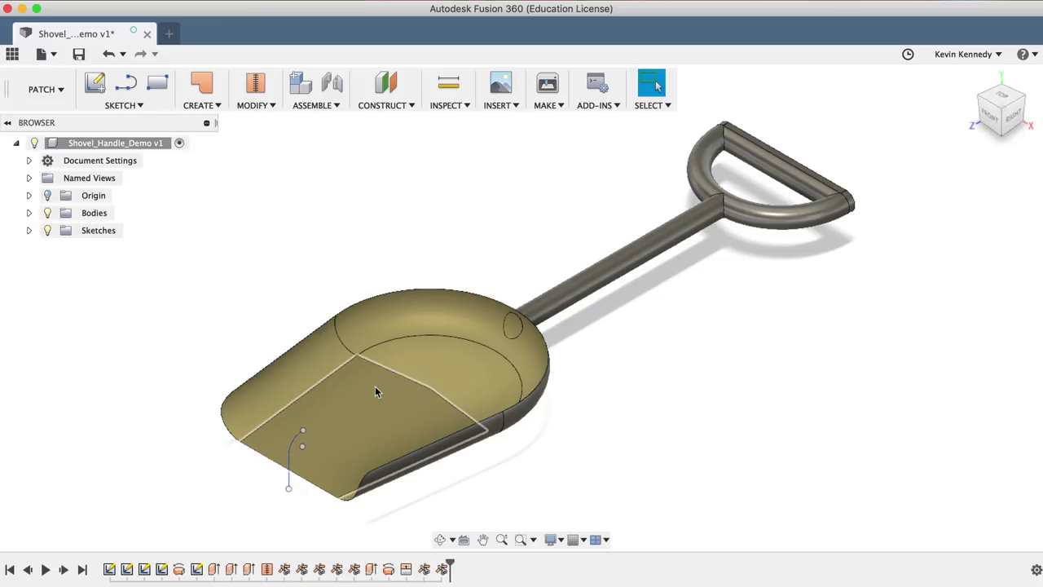
Stitch the scoop, shaft, grip and crossbar surfaces together with a .01 mm tolerance.
{"action": "left_click", "coordinate": [29, 212]}
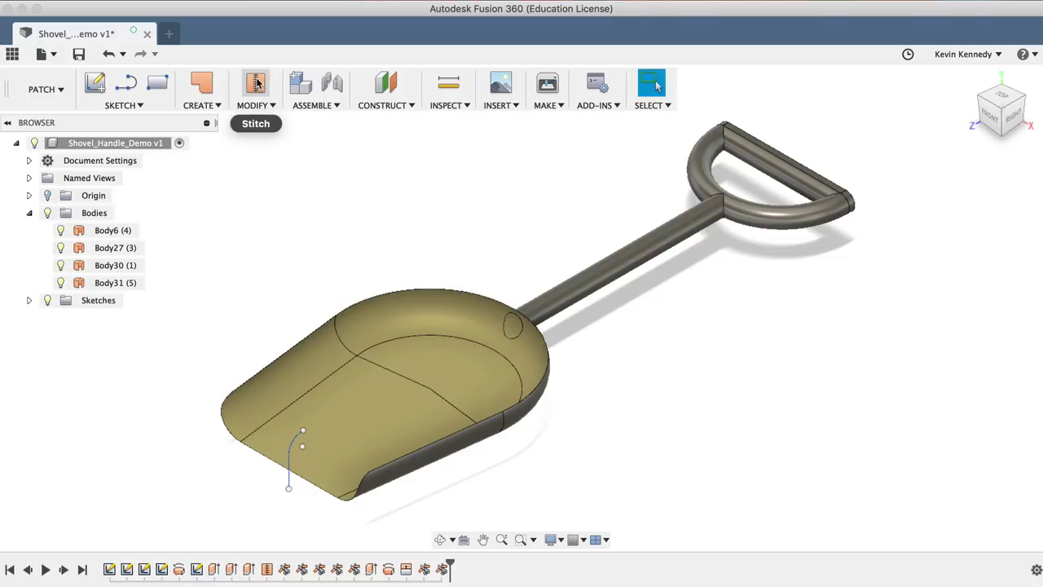
{"action": "left_click", "coordinate": [266, 108]}
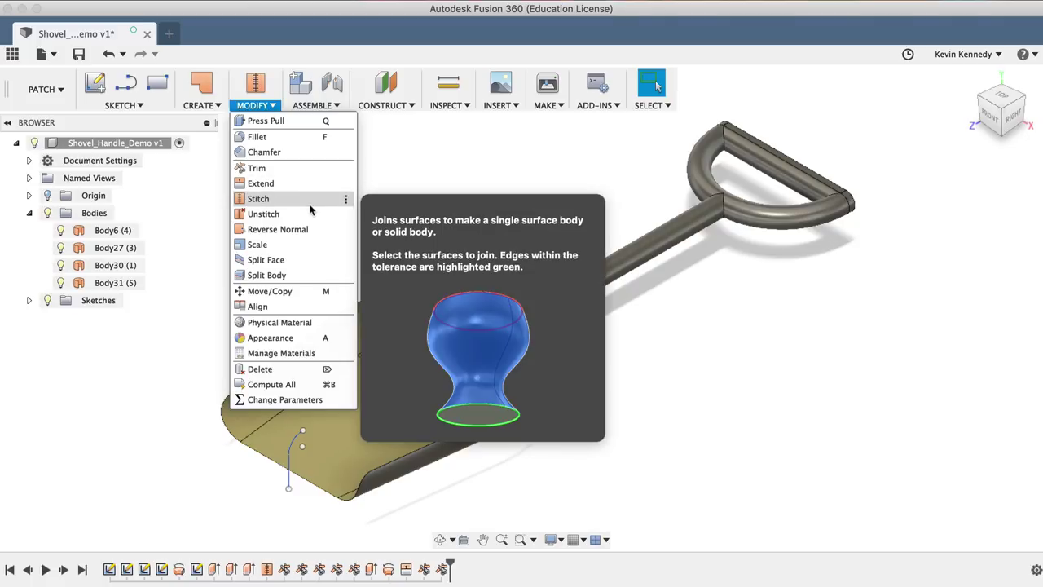
{"action": "left_click", "coordinate": [310, 206]}
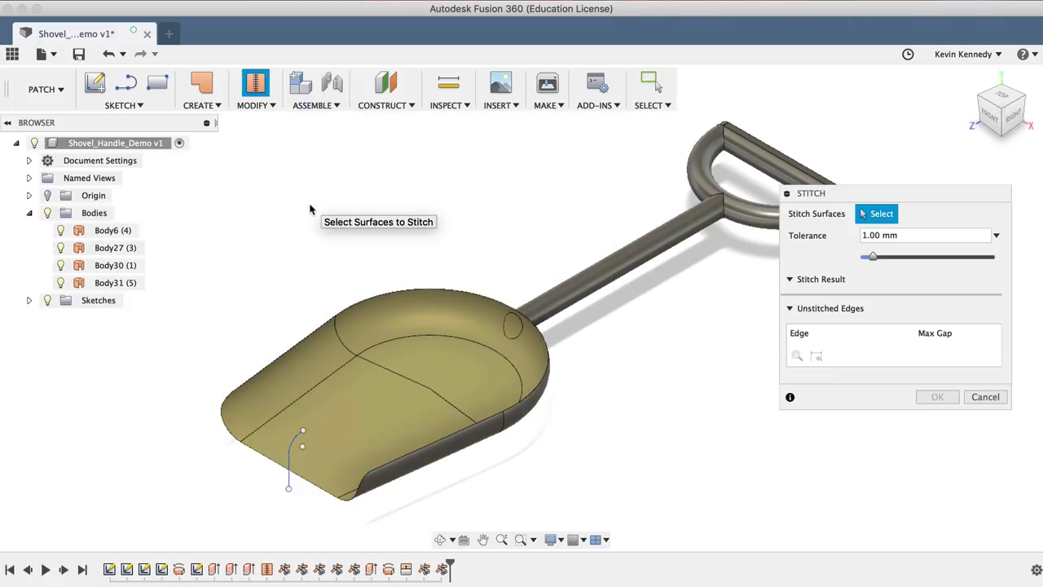
{"action": "left_click", "coordinate": [413, 380]}
{"action": "left_click", "coordinate": [548, 304]}
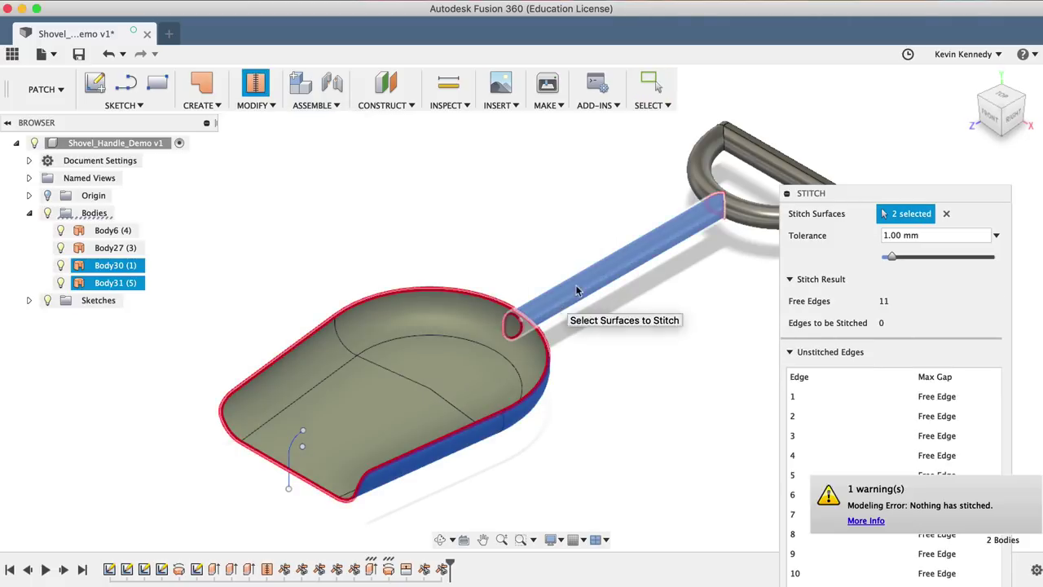
{"action": "left_click", "coordinate": [698, 180]}
{"action": "left_click", "coordinate": [758, 154]}
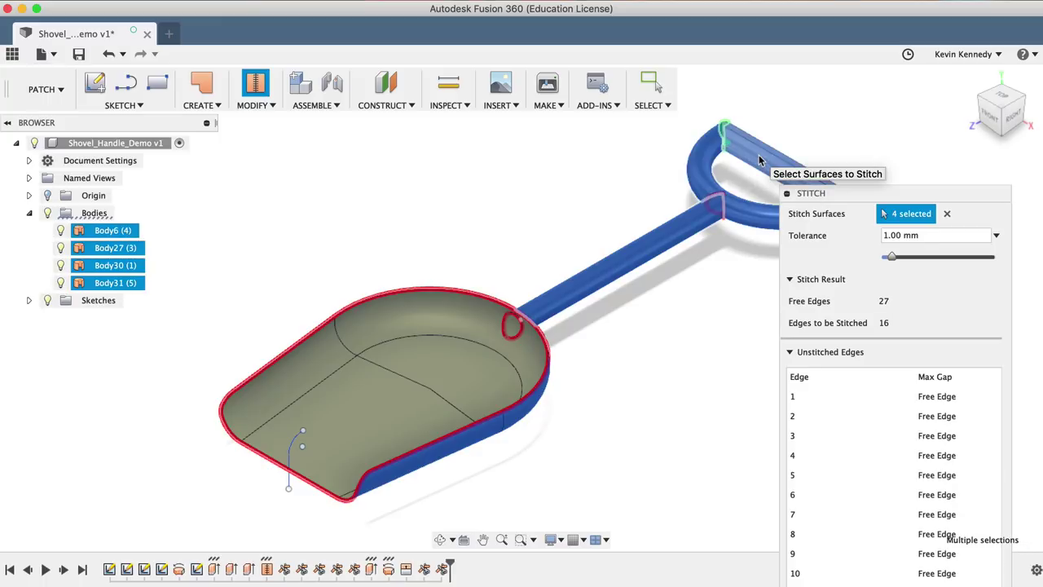
{"action": "double_click", "coordinate": [896, 235]}
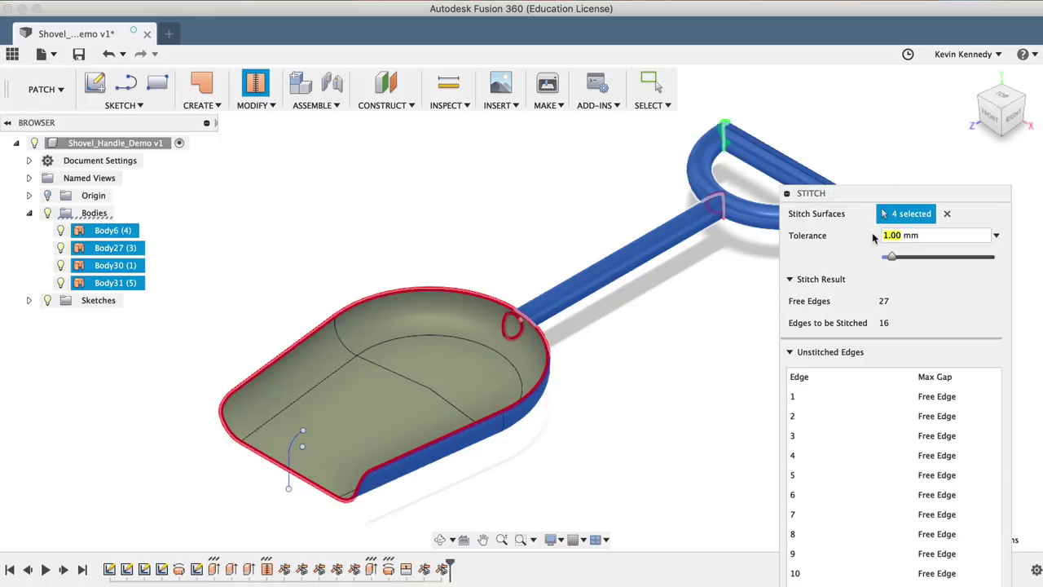
{"action": "type", "text": ".01"}
{"action": "left_click_drag", "start_coordinate": [850, 191], "coordinate": [820, 57]}
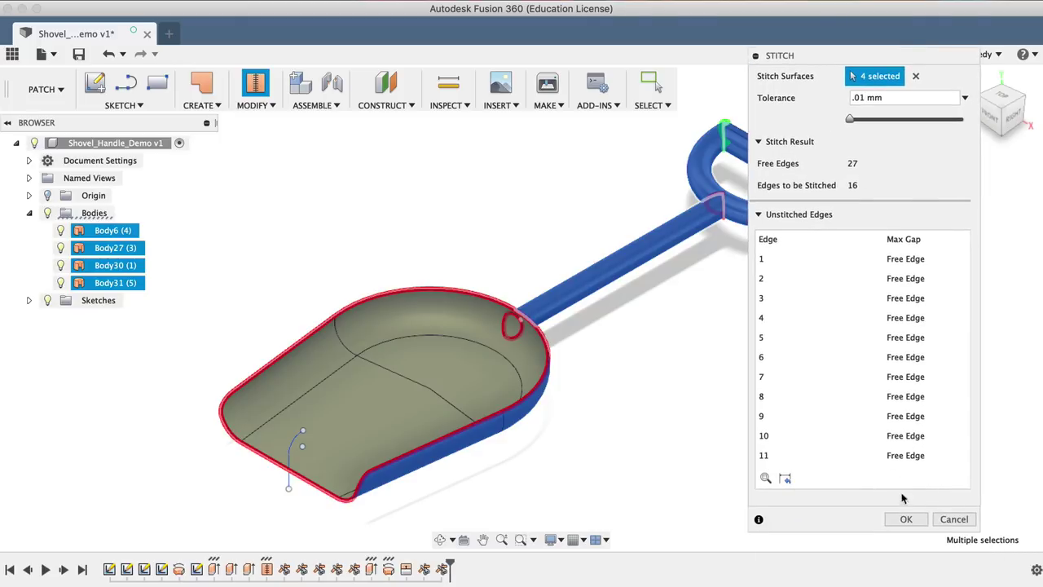
{"action": "left_click", "coordinate": [906, 519]}
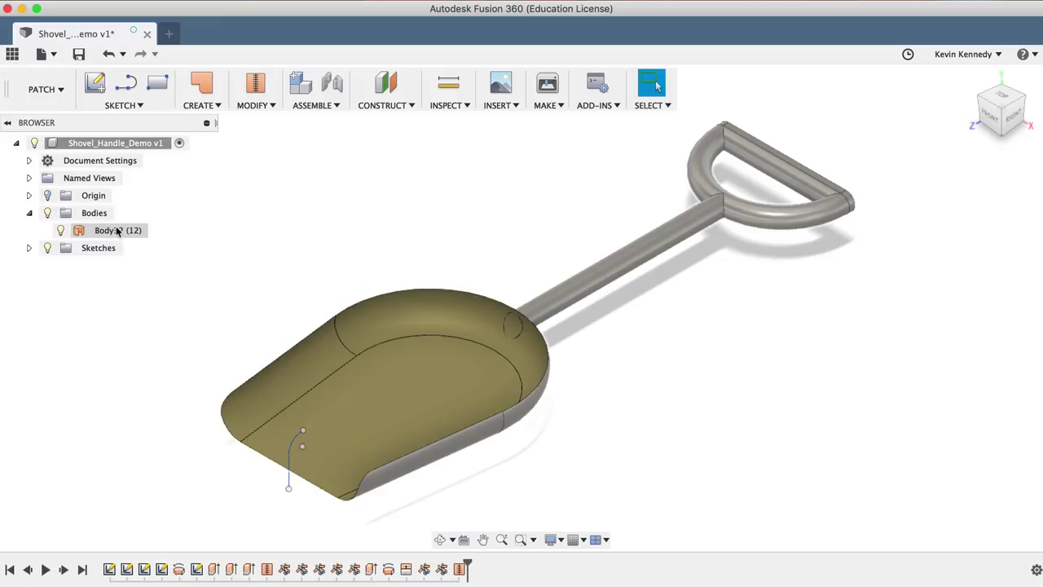
Select Body32 and toggle its visibility off and on to inspect it.
{"action": "left_click", "coordinate": [112, 231]}
{"action": "left_click", "coordinate": [61, 231]}
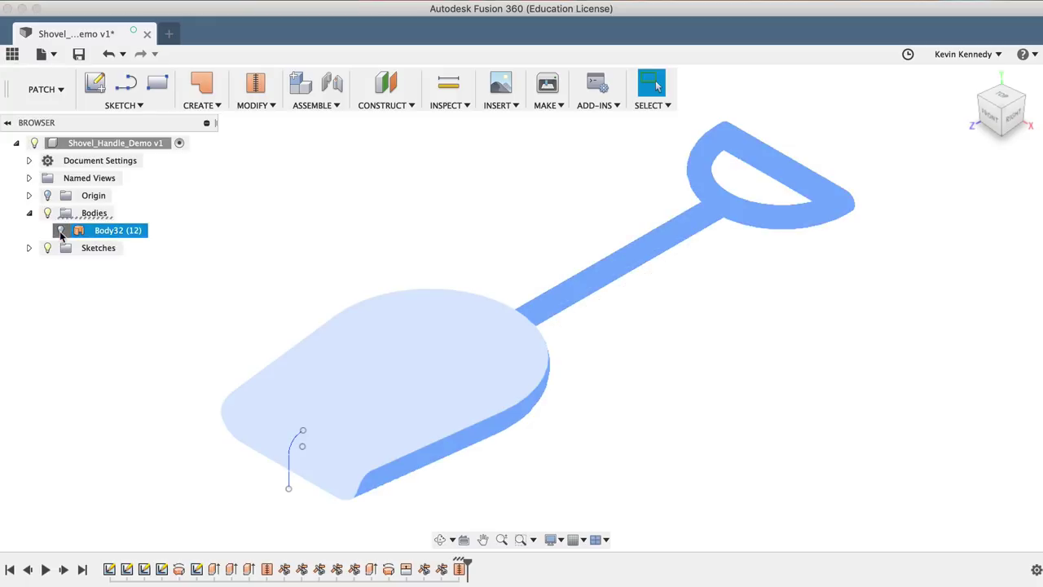
{"action": "left_click", "coordinate": [60, 231]}
{"action": "left_click", "coordinate": [218, 218]}
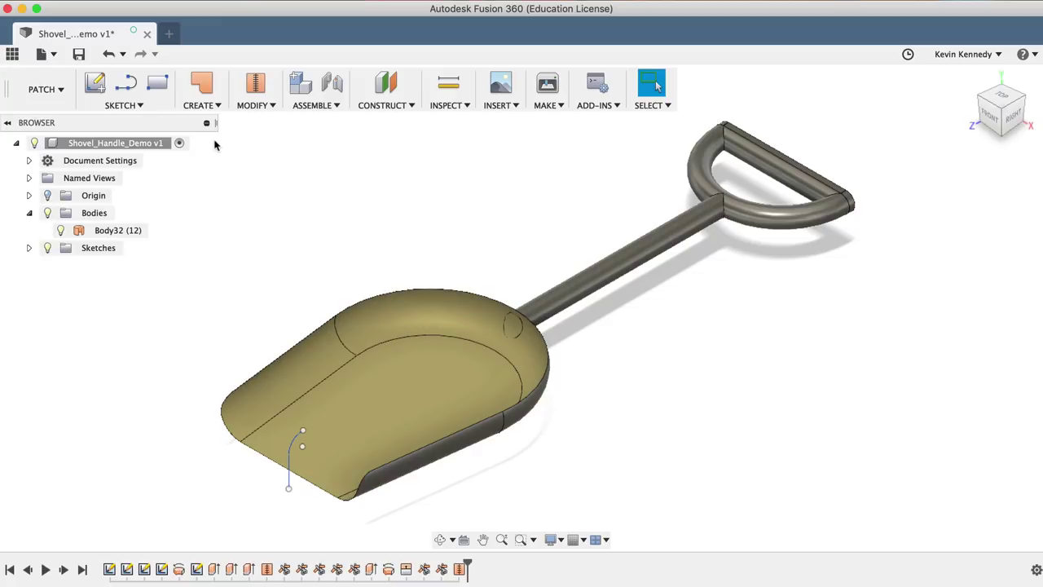
Thicken the scoop, handle shaft and D-grip surfaces by 2 mm into a new solid body.
{"action": "left_click", "coordinate": [204, 108]}
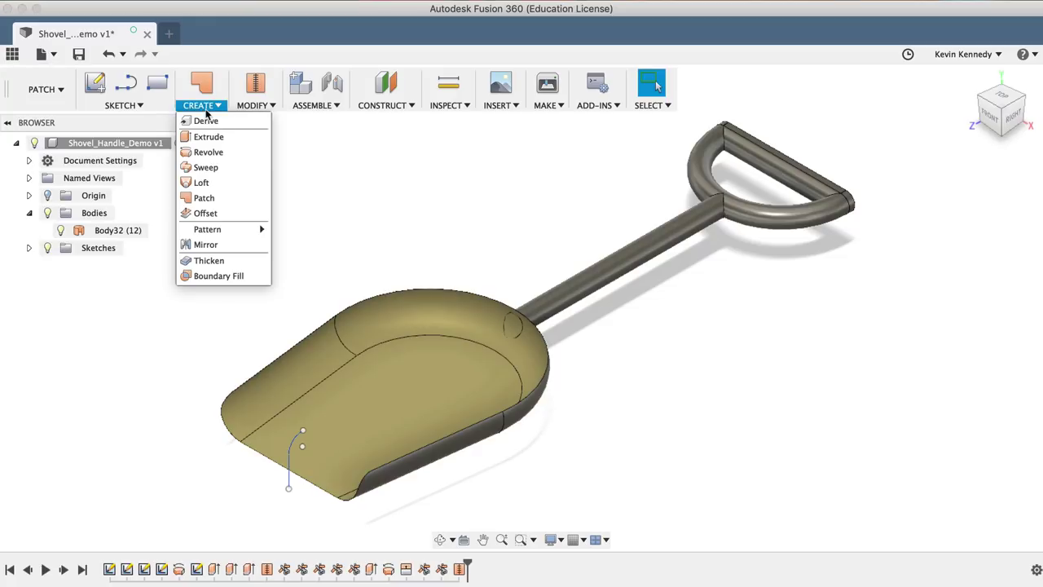
{"action": "left_click", "coordinate": [208, 260]}
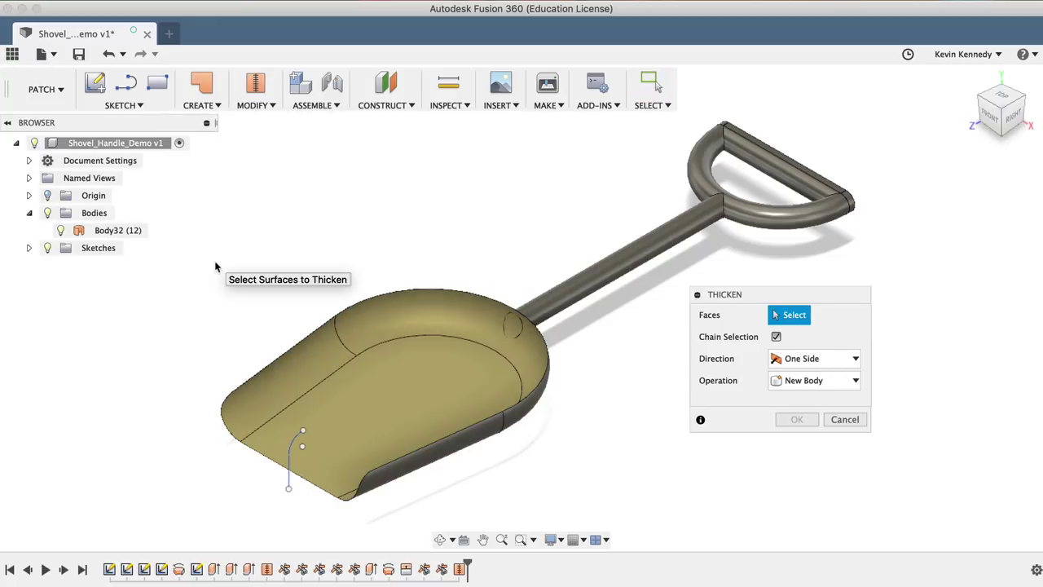
{"action": "left_click", "coordinate": [389, 382]}
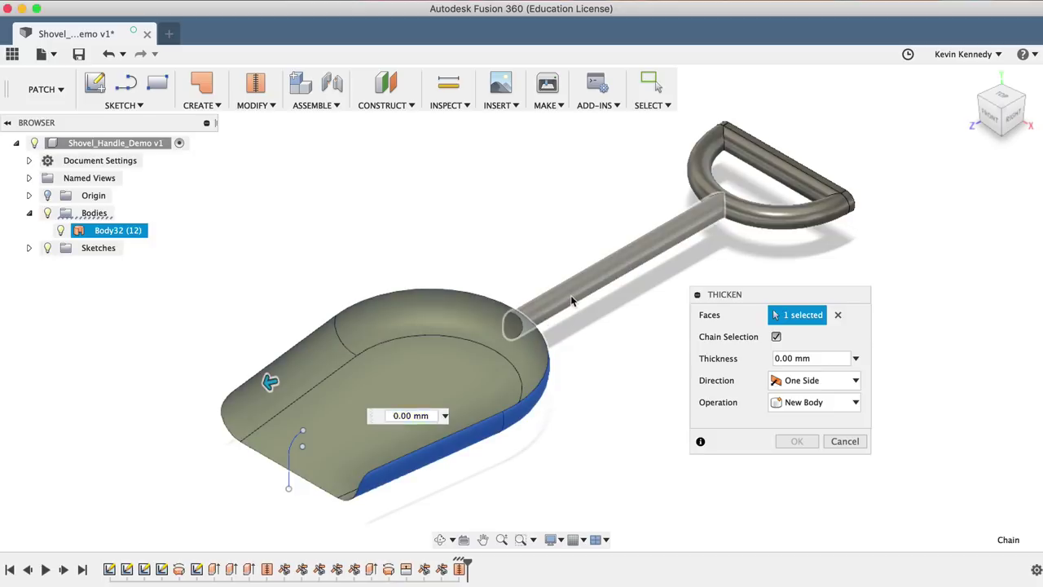
{"action": "left_click", "coordinate": [571, 298]}
{"action": "left_click", "coordinate": [780, 221]}
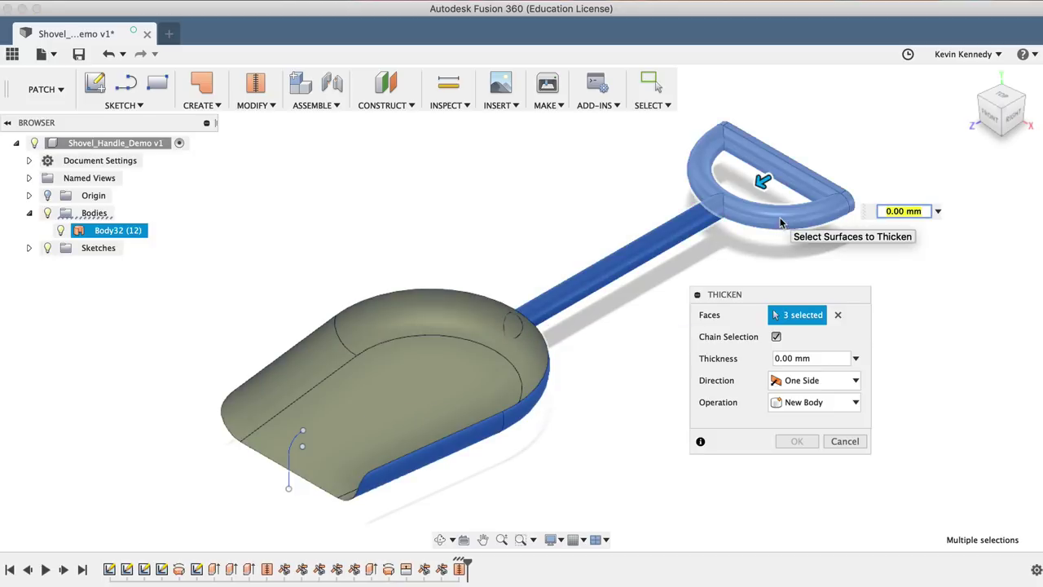
{"action": "type", "text": "2"}
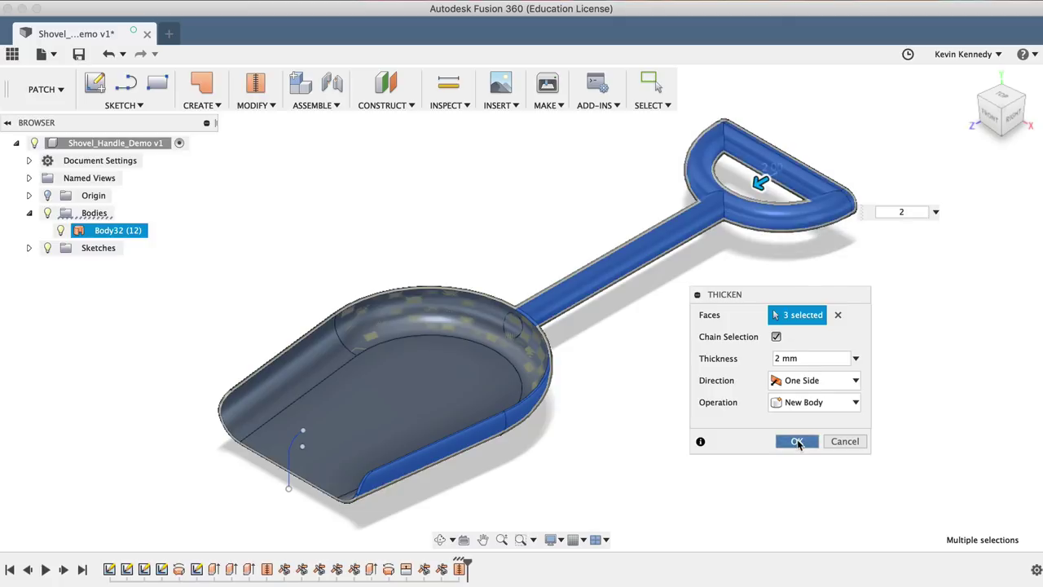
{"action": "left_click", "coordinate": [797, 441]}
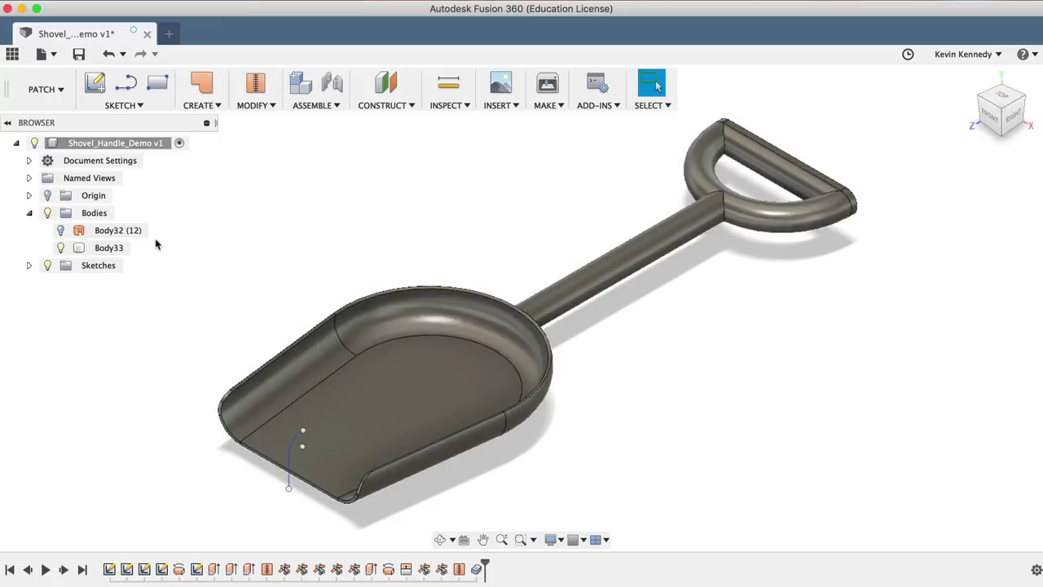
Toggle the visibility of the Body32 surface body and Body33 to check the thickened solid.
{"action": "left_click", "coordinate": [59, 231]}
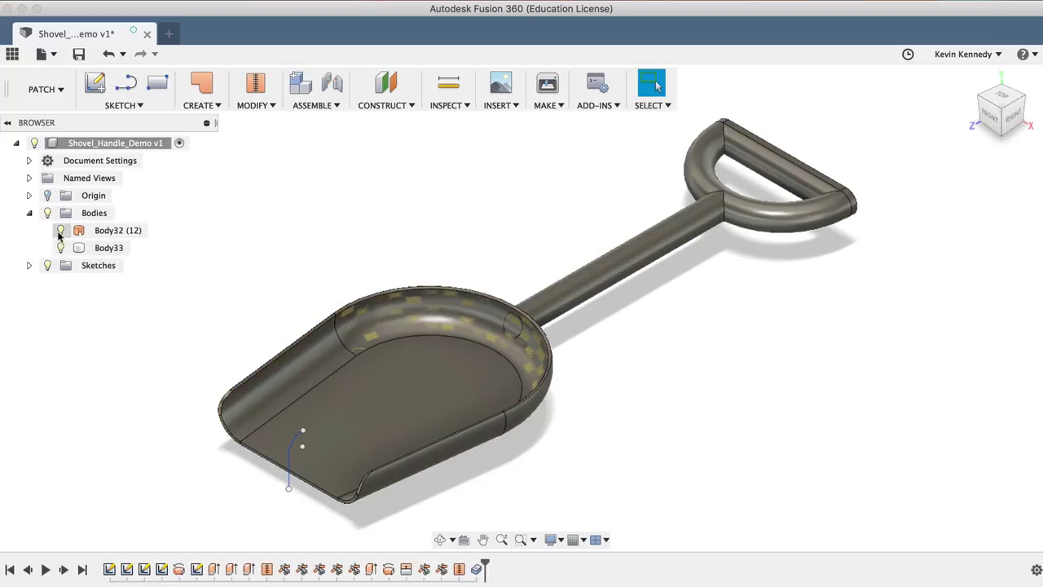
{"action": "left_click", "coordinate": [59, 232]}
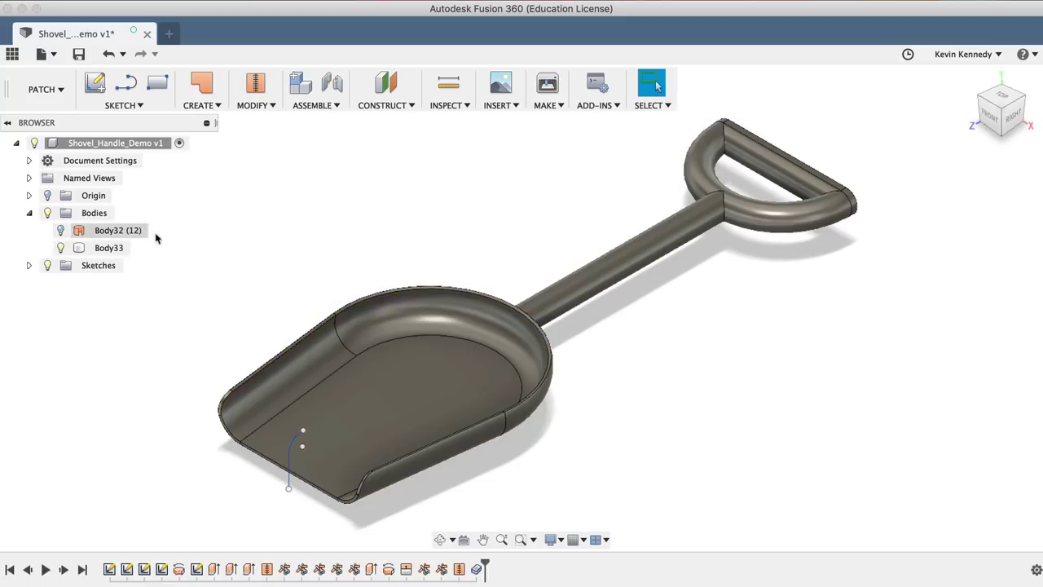
{"action": "left_click", "coordinate": [59, 248]}
{"action": "left_click", "coordinate": [59, 248]}
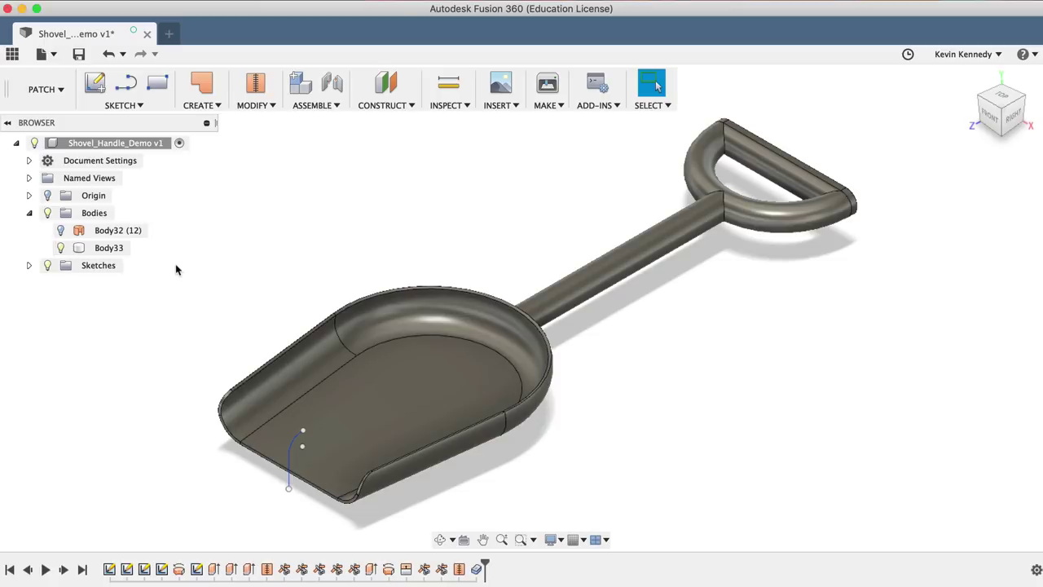
Switch the workspace from Patch to MODEL, then open and close the Modify menu unused.
{"action": "left_click", "coordinate": [58, 91]}
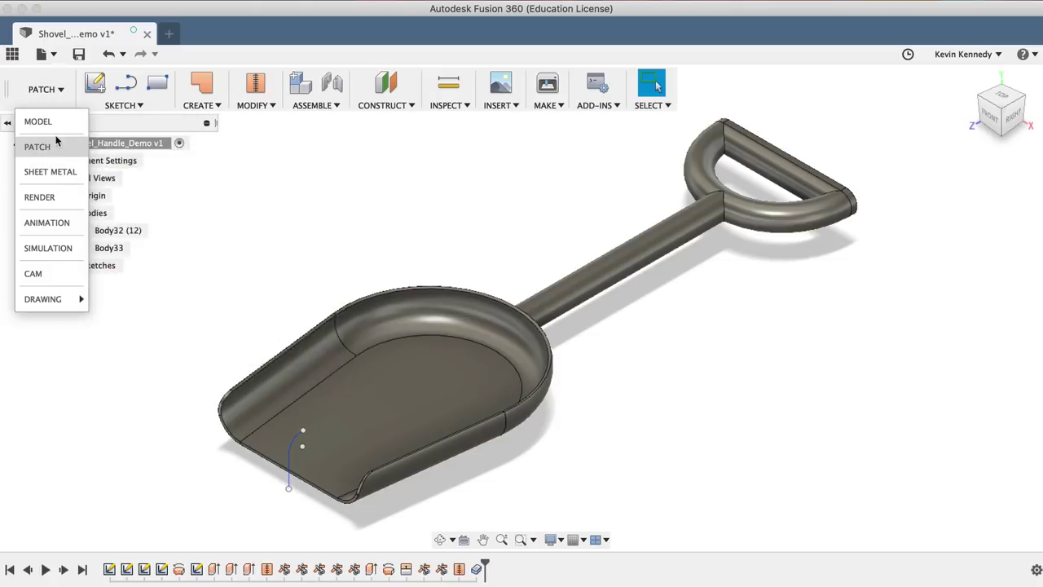
{"action": "left_click", "coordinate": [59, 123]}
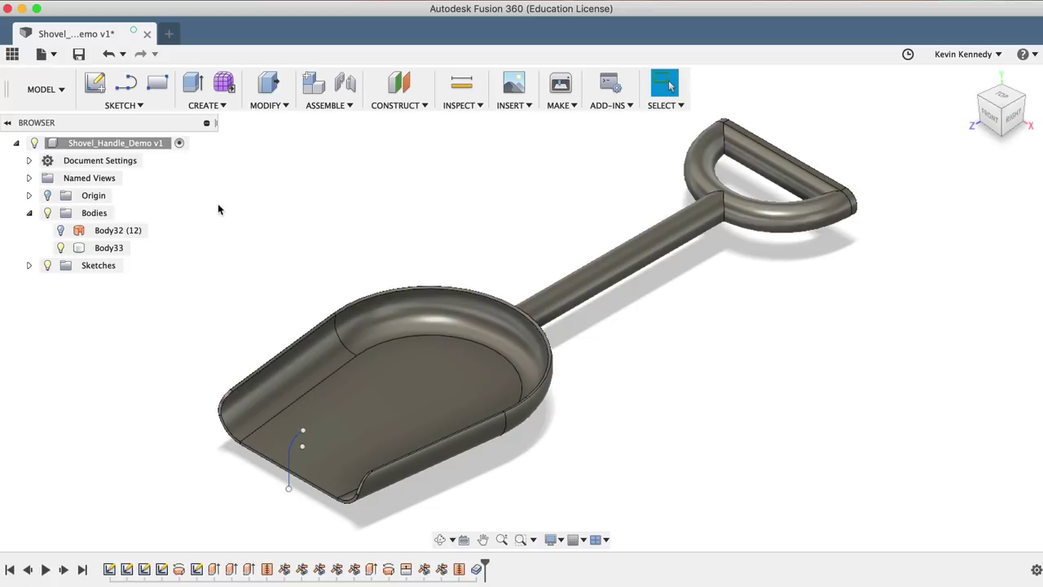
{"action": "left_click", "coordinate": [266, 108]}
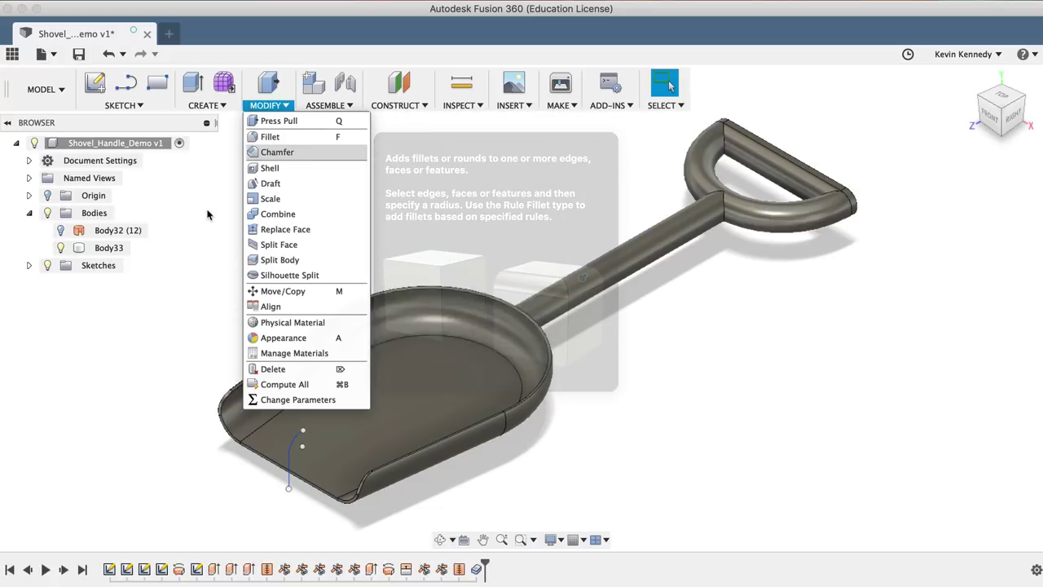
{"action": "left_click", "coordinate": [206, 217]}
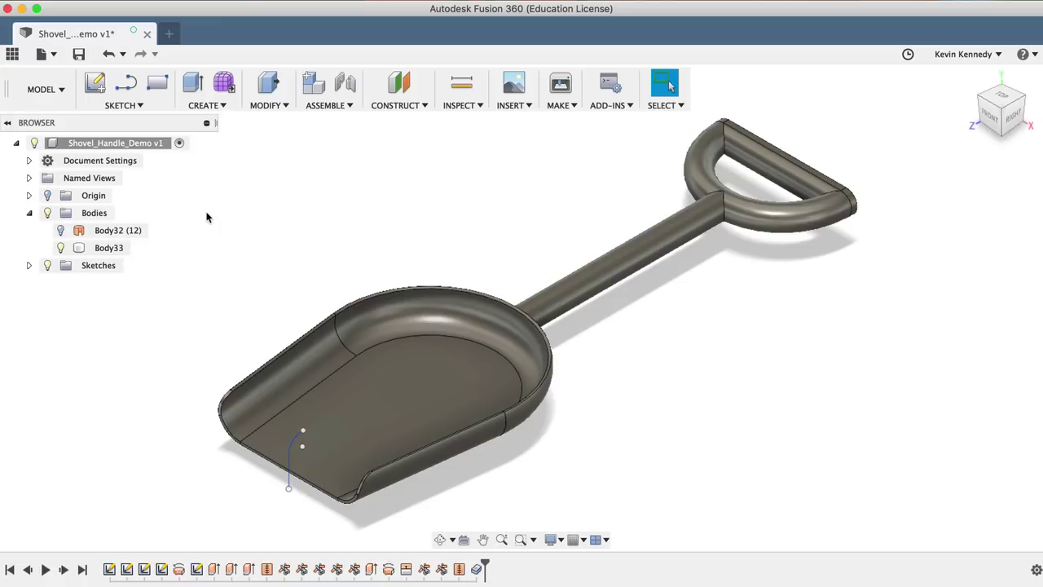